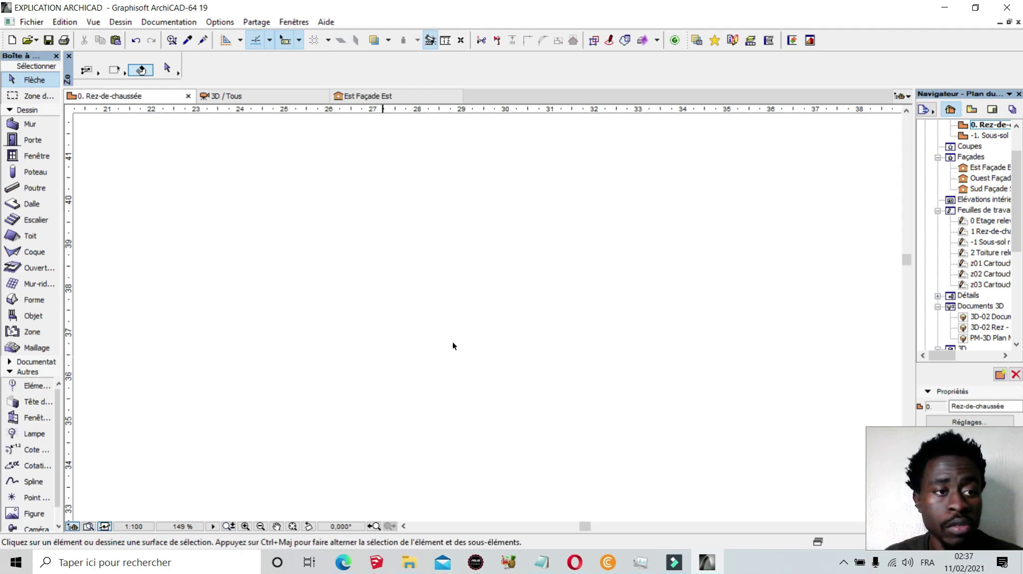
# Draw a closed rectangle of chained exterior walls about 3.38 m deep on the ground-floor plan and show it in 3D.
pyautogui.click(31, 124)
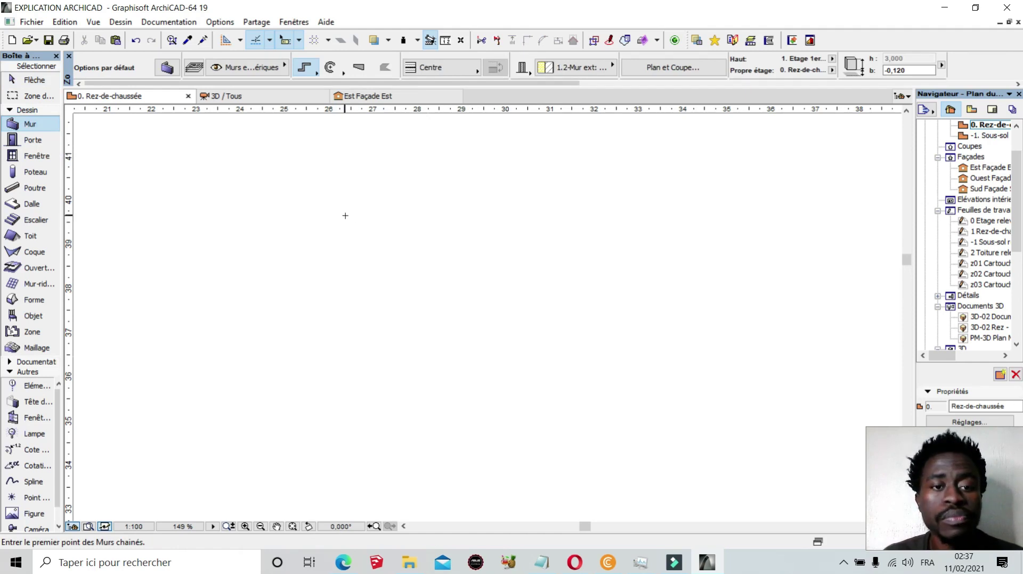
pyautogui.click(342, 195)
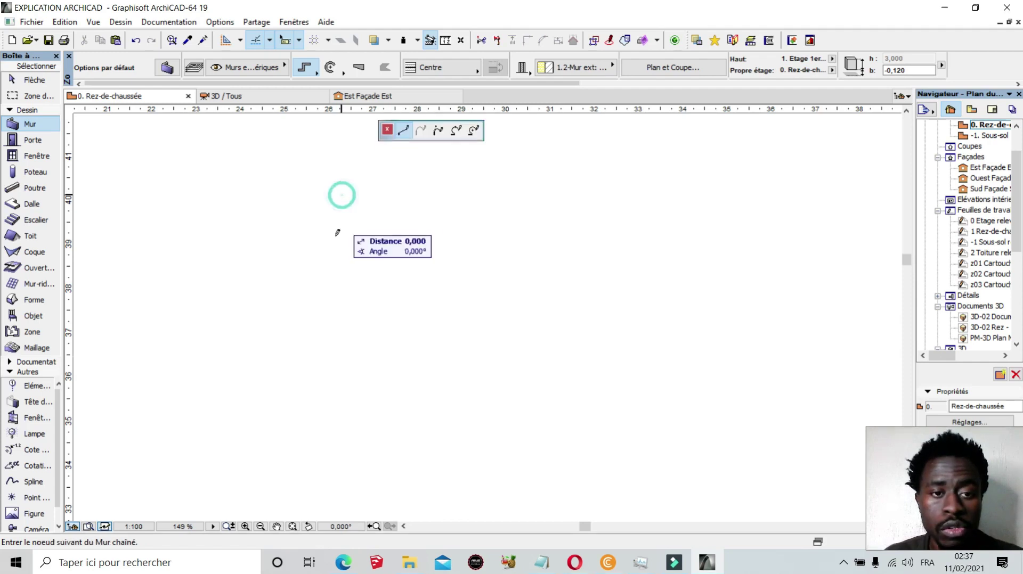
pyautogui.click(342, 344)
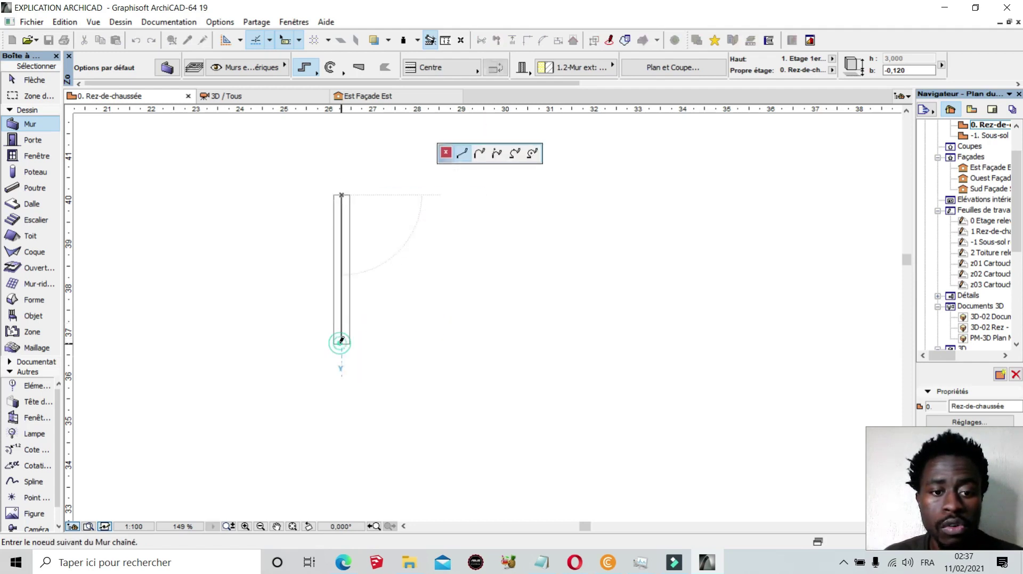
pyautogui.click(552, 344)
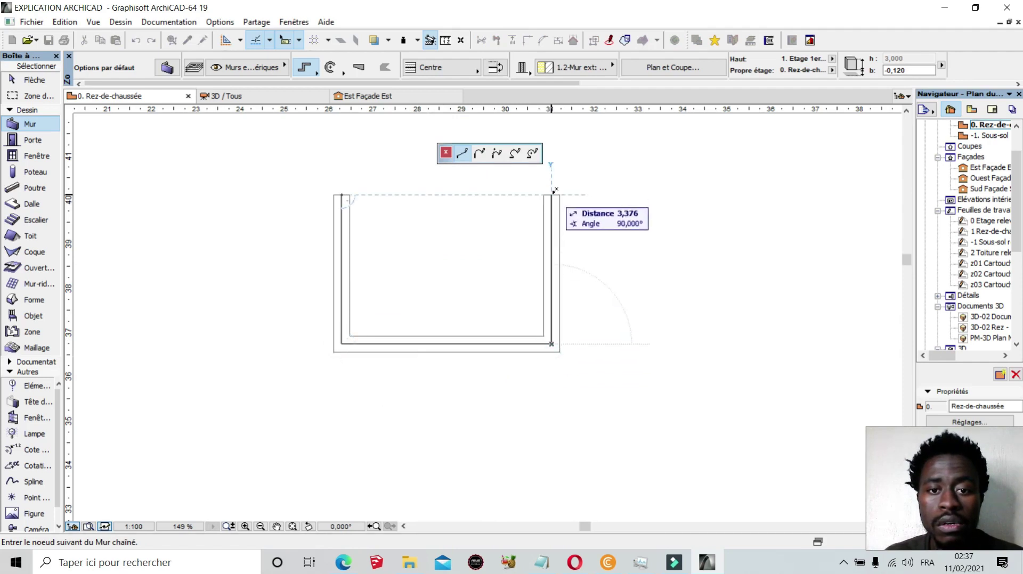
pyautogui.click(552, 195)
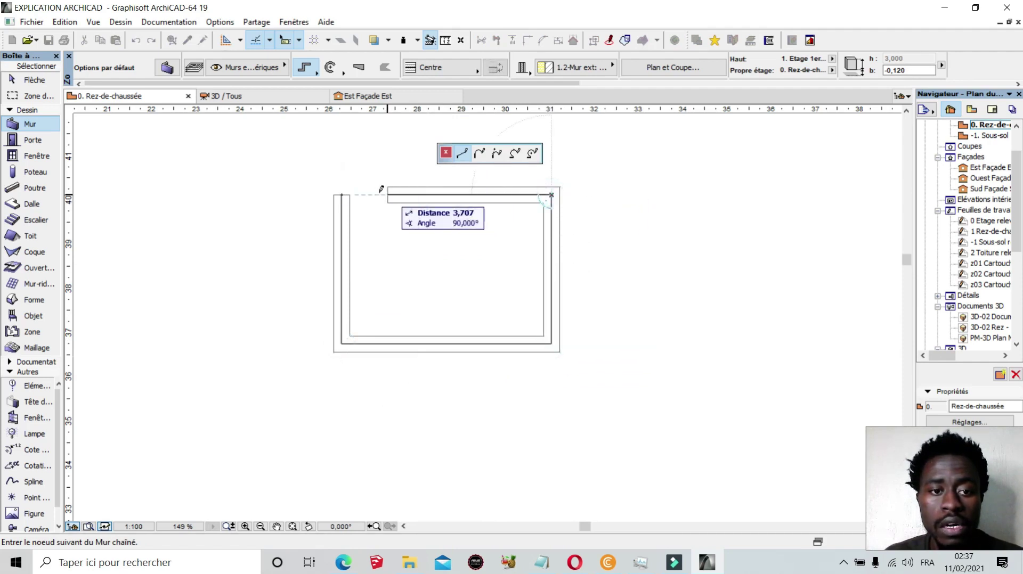
pyautogui.click(342, 195)
pyautogui.click(258, 98)
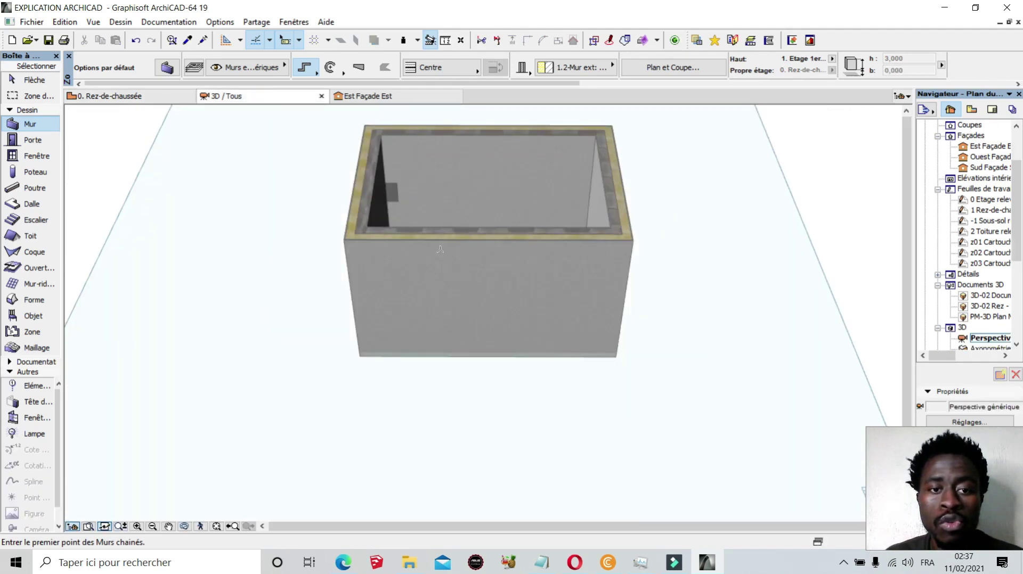
# Place a rectangular slab on the ground-floor plan, spanning between opposite inner corners of the walls.
pyautogui.click(106, 96)
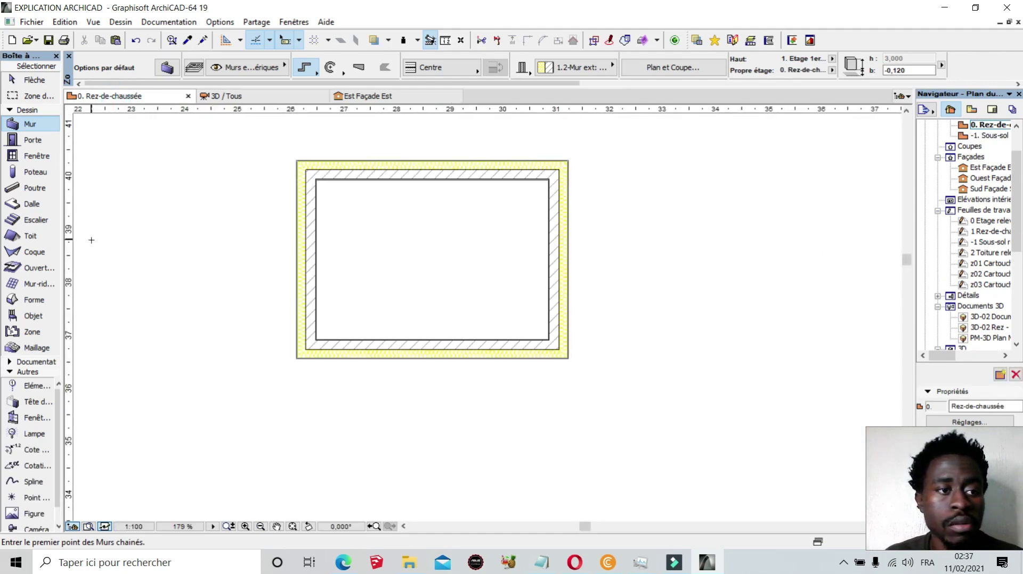
pyautogui.click(31, 204)
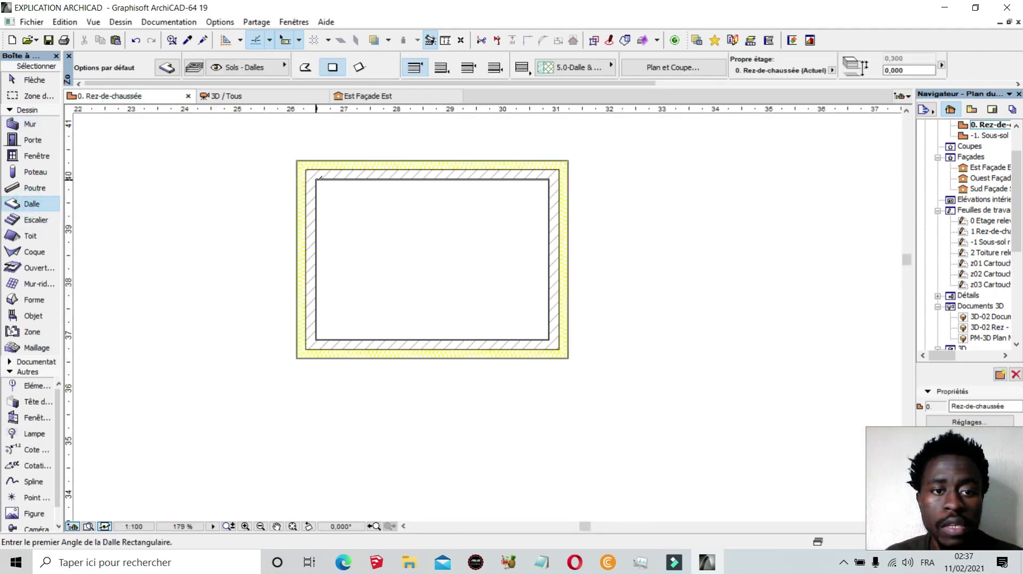
pyautogui.click(317, 180)
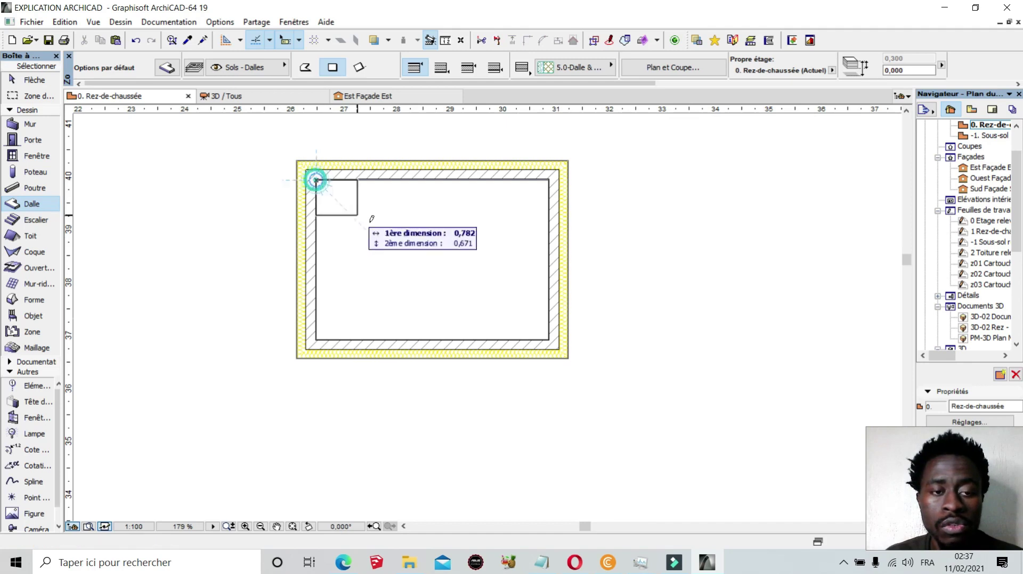
pyautogui.click(549, 339)
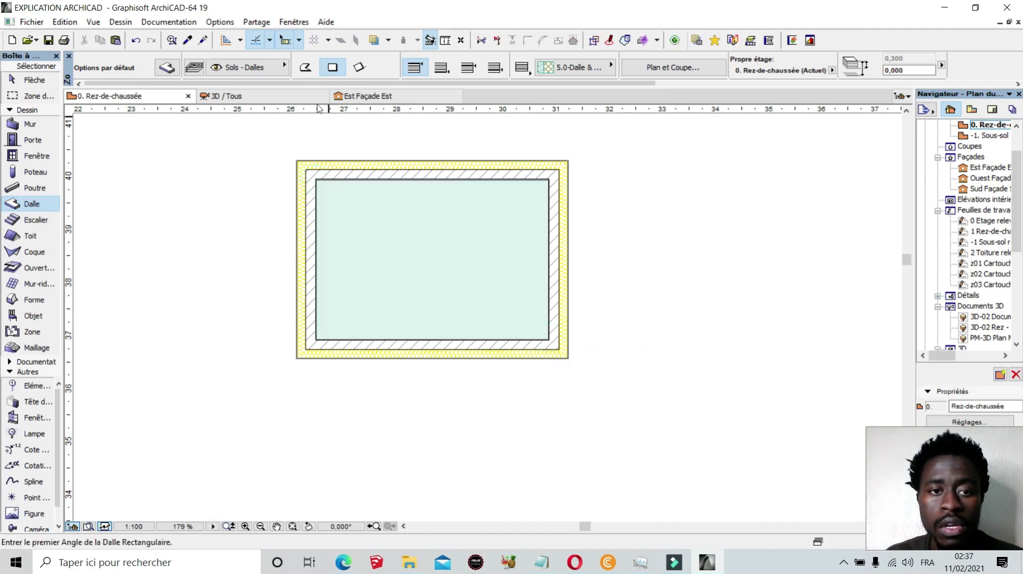
# Examine the floor slab inside the walls in the 3D view.
pyautogui.click(248, 97)
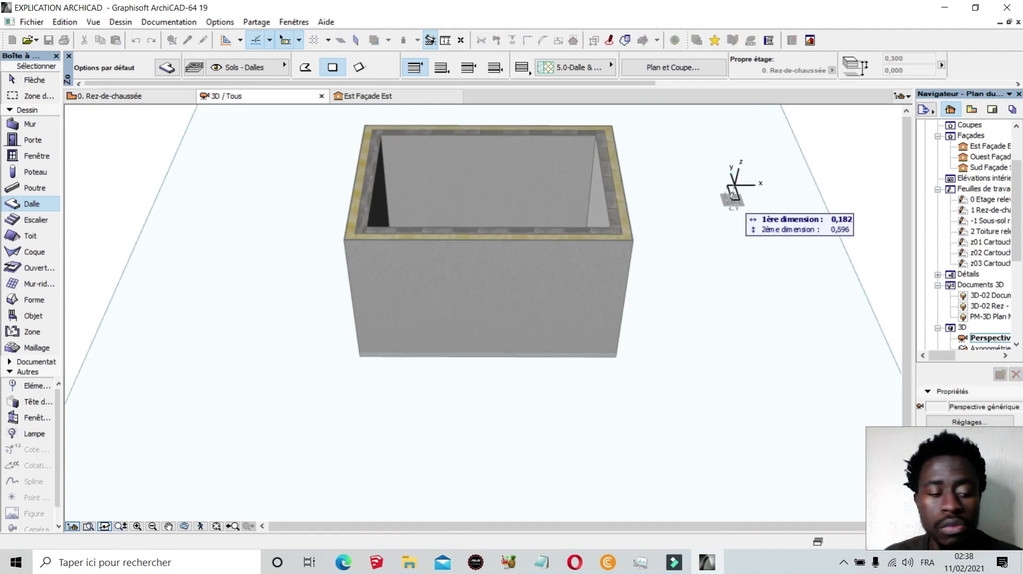
pyautogui.moveTo(846, 183); pyautogui.dragTo(814, 339, button='middle')
pyautogui.scroll(6, 518, 315)
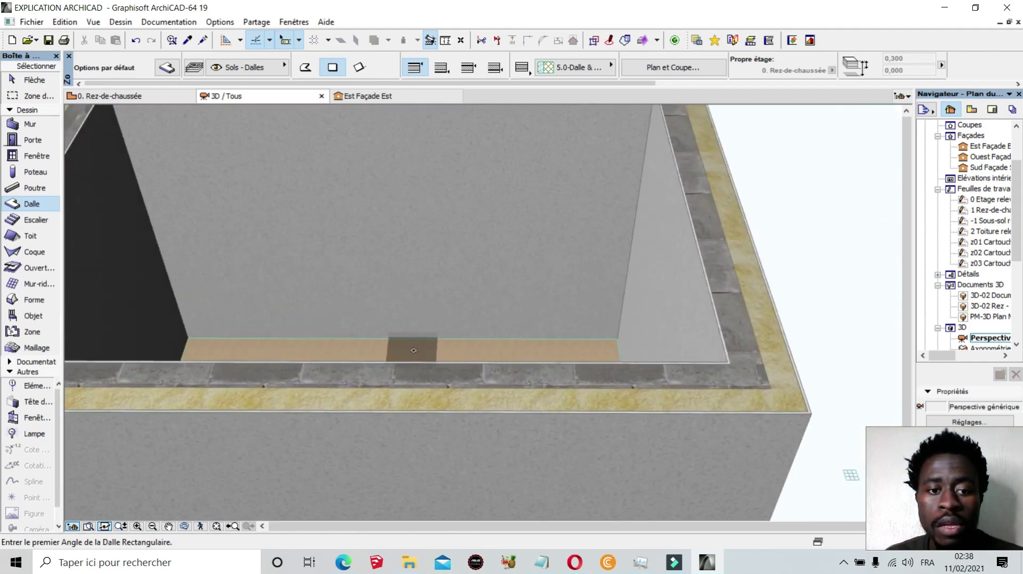
pyautogui.scroll(-8, 420, 356)
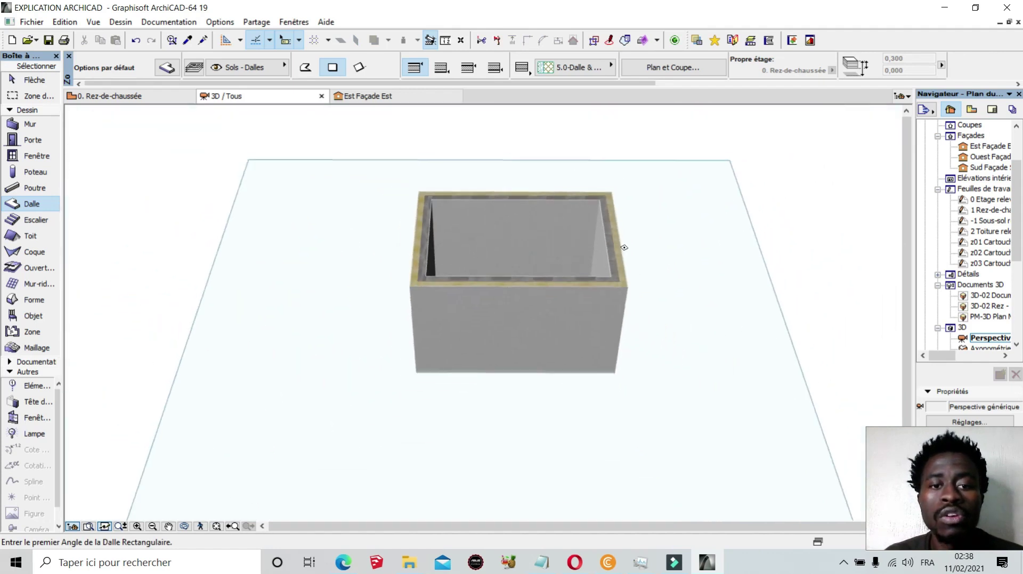
pyautogui.scroll(3, 573, 305)
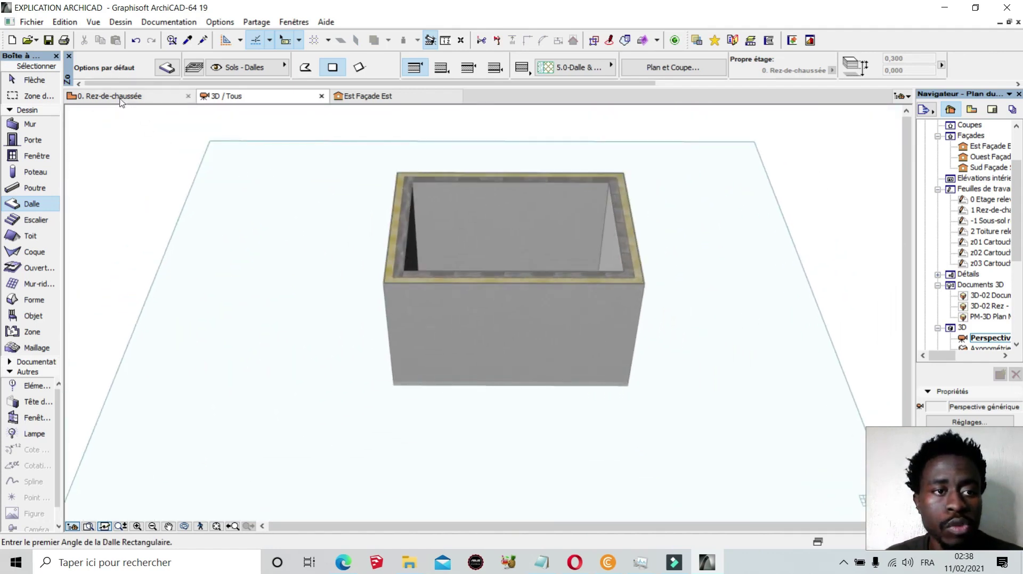
# Return to the ground-floor plan and look over the available design commands.
pyautogui.click(119, 96)
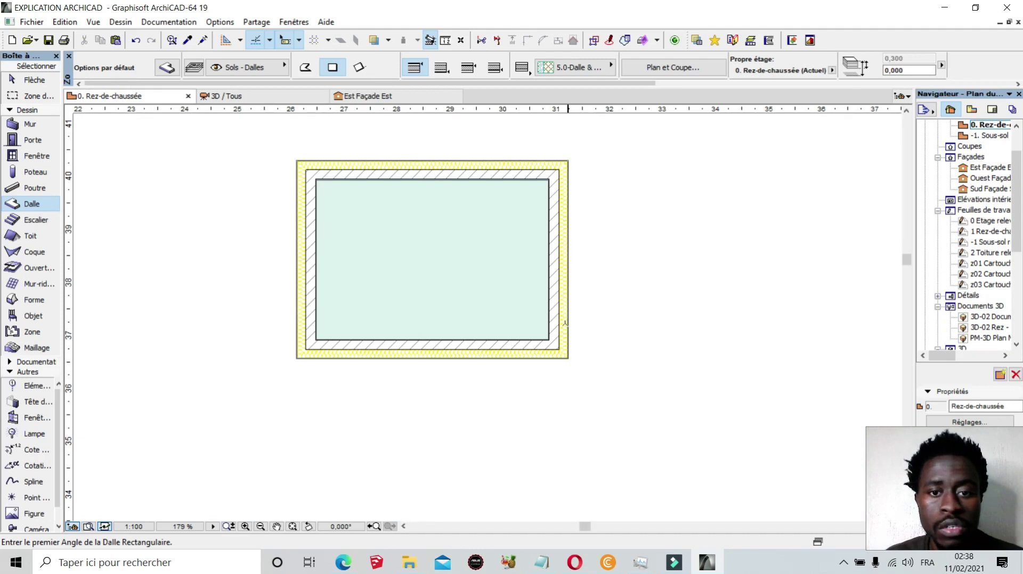
pyautogui.scroll(-1, 564, 340)
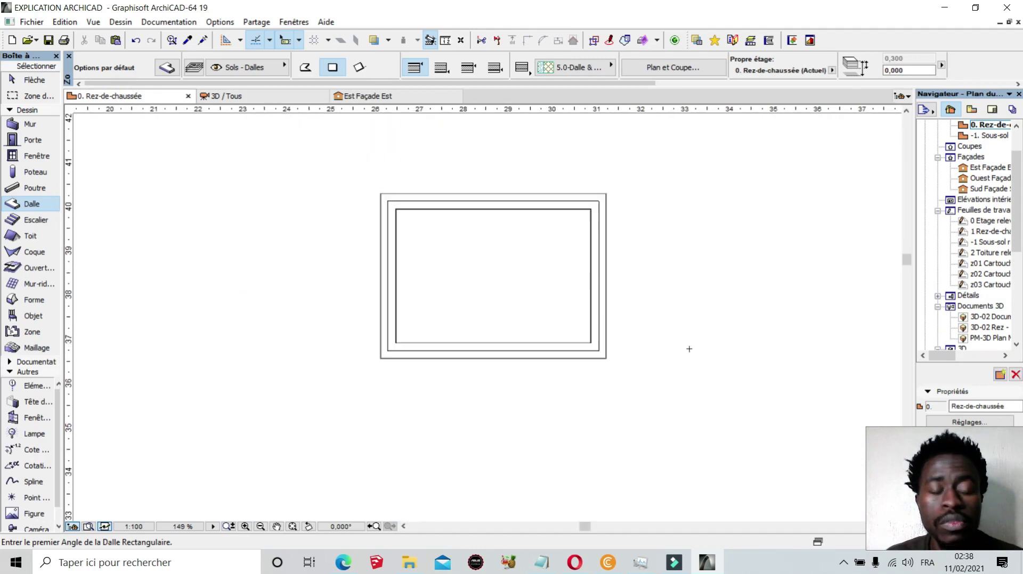
pyautogui.scroll(1, 608, 320)
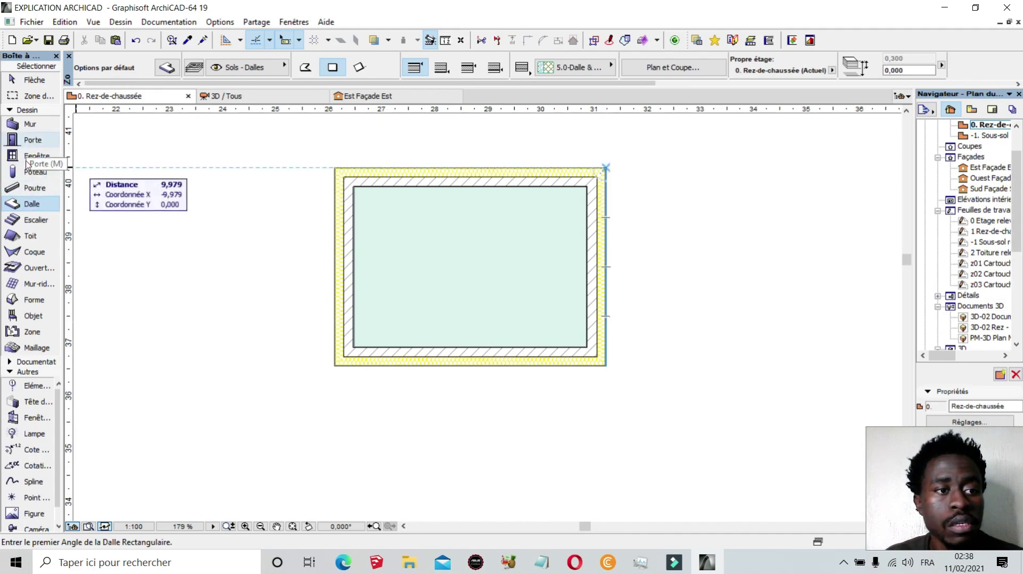
pyautogui.click(117, 24)
pyautogui.moveTo(126, 42)
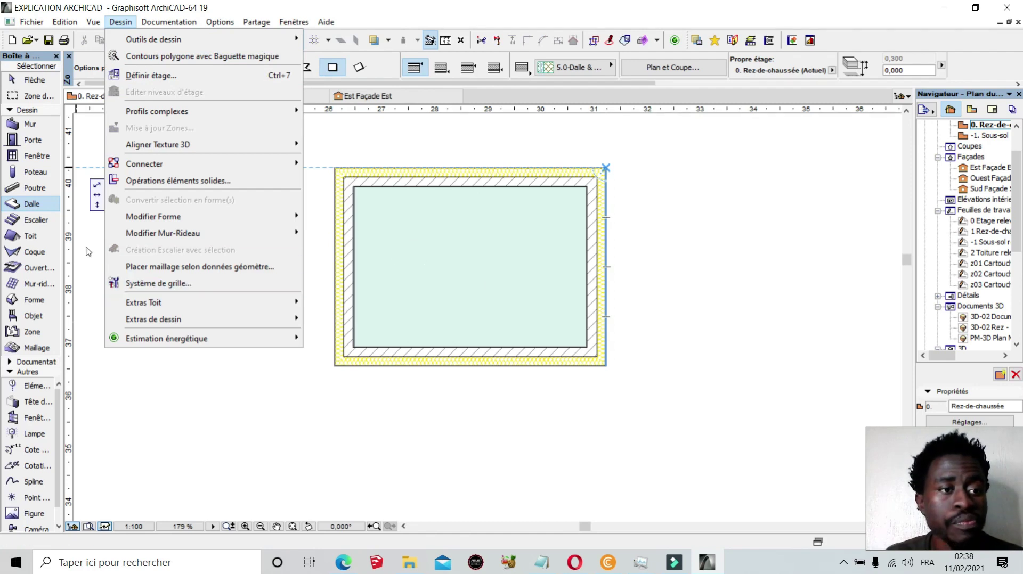
pyautogui.press('Escape')
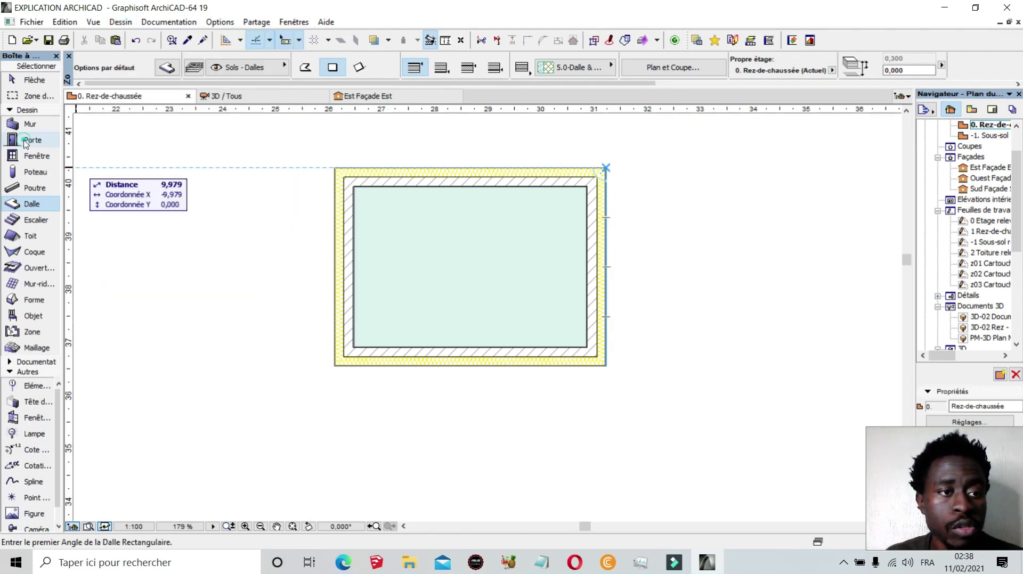
# Review the default slab settings, including geometry, position and categories, and close them.
pyautogui.hotkey('ctrl', 't')
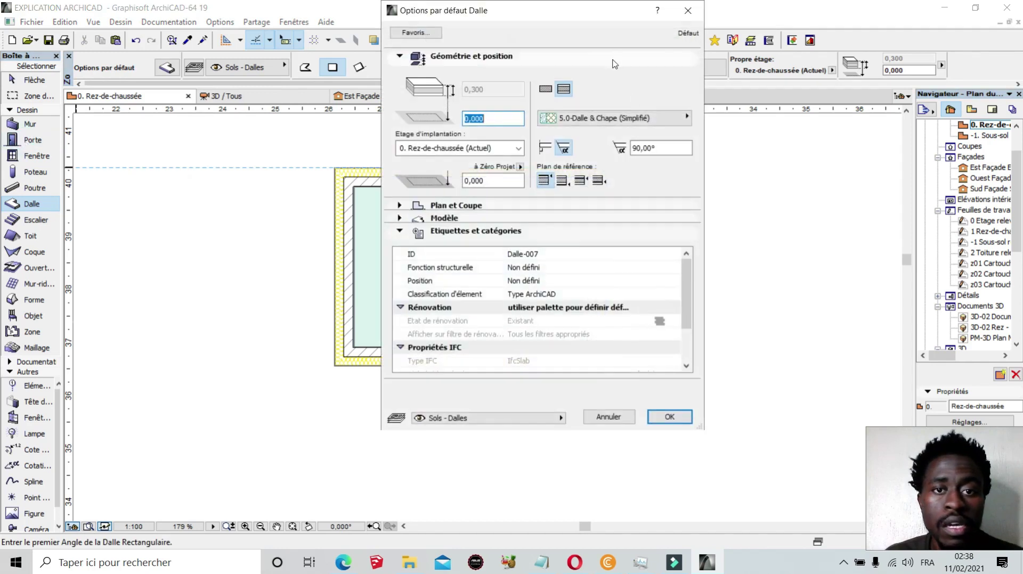
pyautogui.moveTo(571, 17)
pyautogui.mouseDown()
pyautogui.moveTo(569, 37)
pyautogui.moveTo(628, 181)
pyautogui.moveTo(757, 216)
pyautogui.mouseUp()
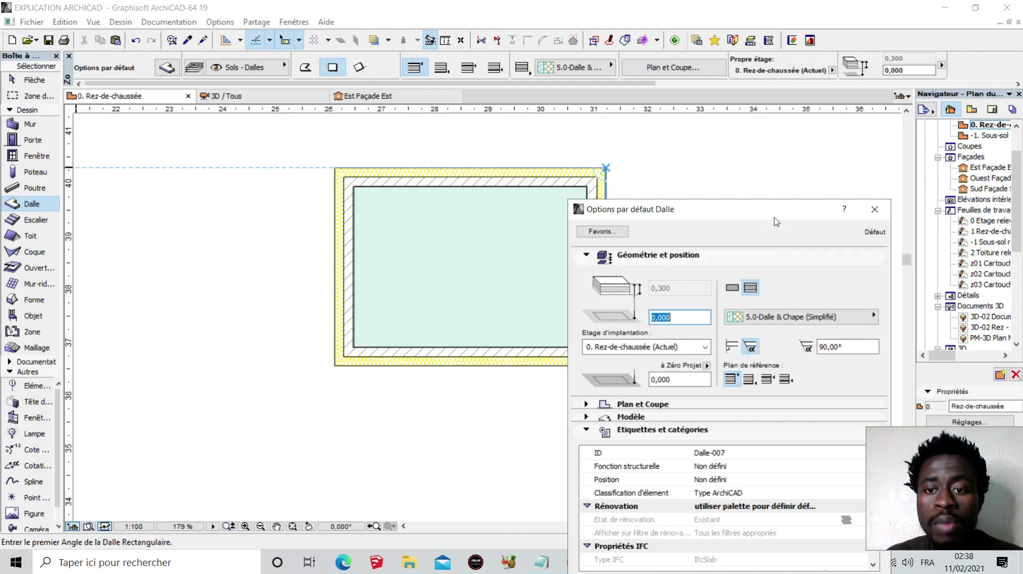
pyautogui.moveTo(754, 218); pyautogui.dragTo(686, 79)
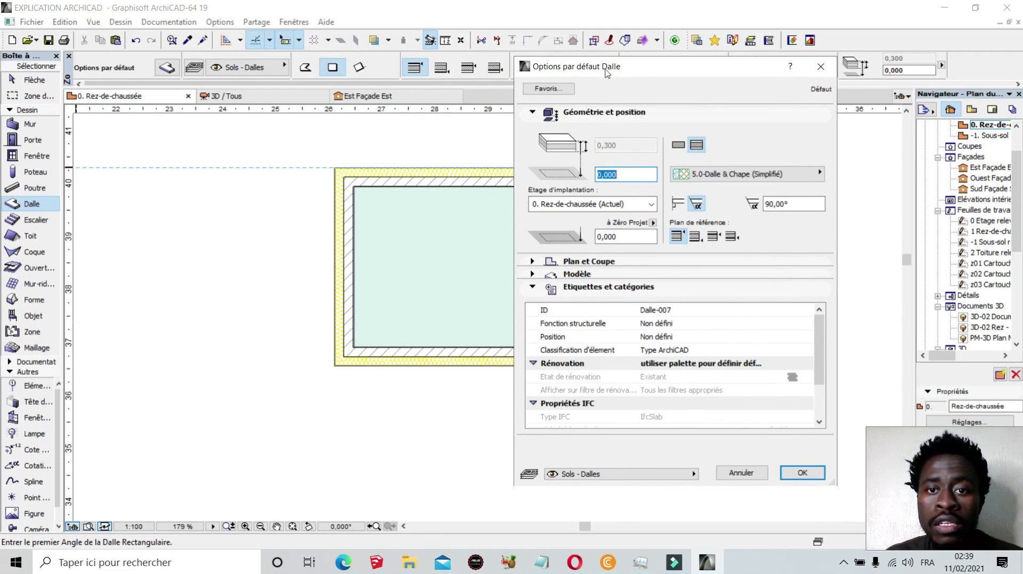
pyautogui.press('Return')
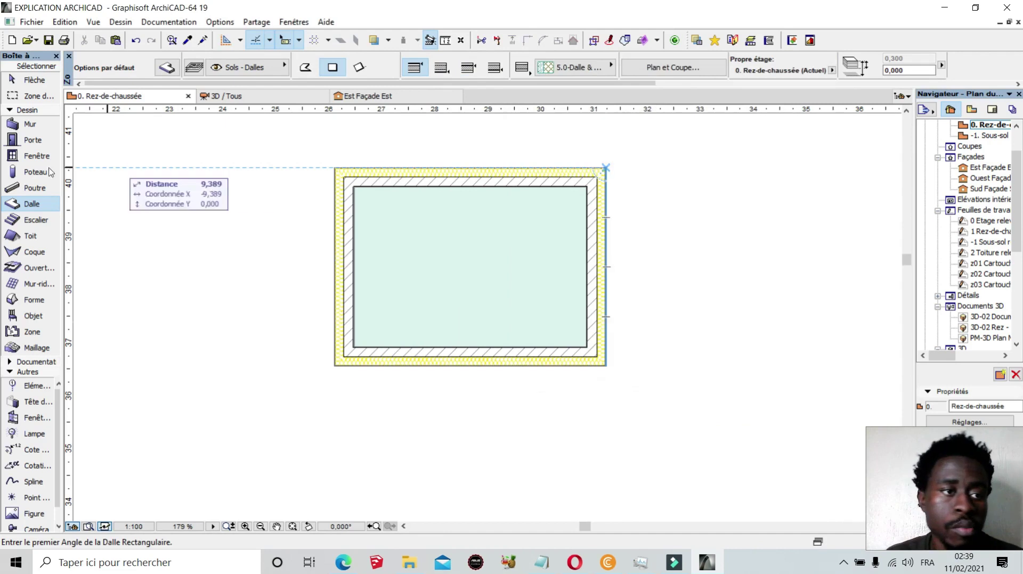
# Review the default door settings and accept the hinged door model Porte 19.
pyautogui.click(27, 143)
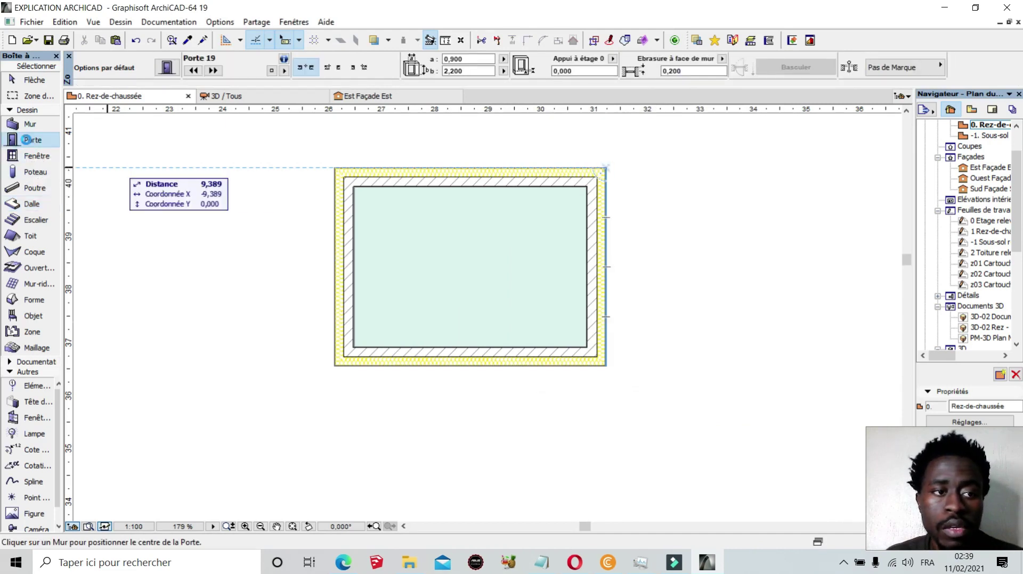
pyautogui.doubleClick(27, 140)
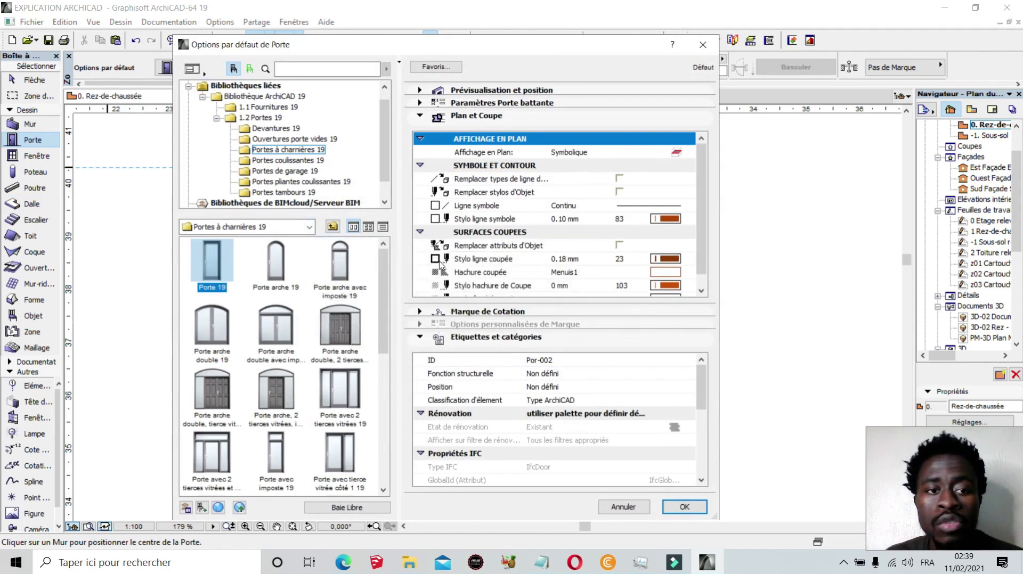
pyautogui.moveTo(508, 49); pyautogui.dragTo(593, 54)
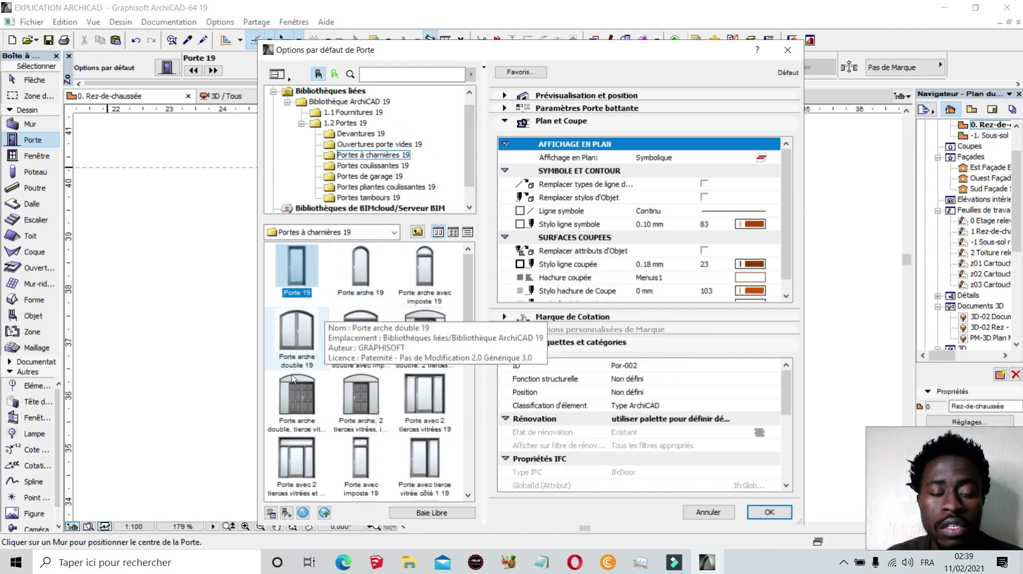
pyautogui.moveTo(625, 51); pyautogui.dragTo(852, 54)
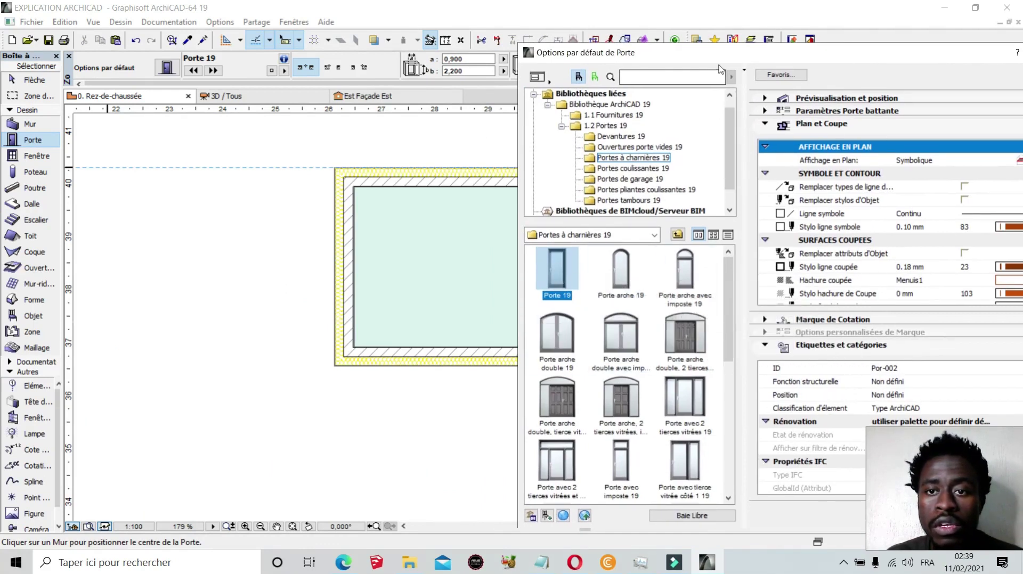
pyautogui.moveTo(725, 56); pyautogui.dragTo(441, 16)
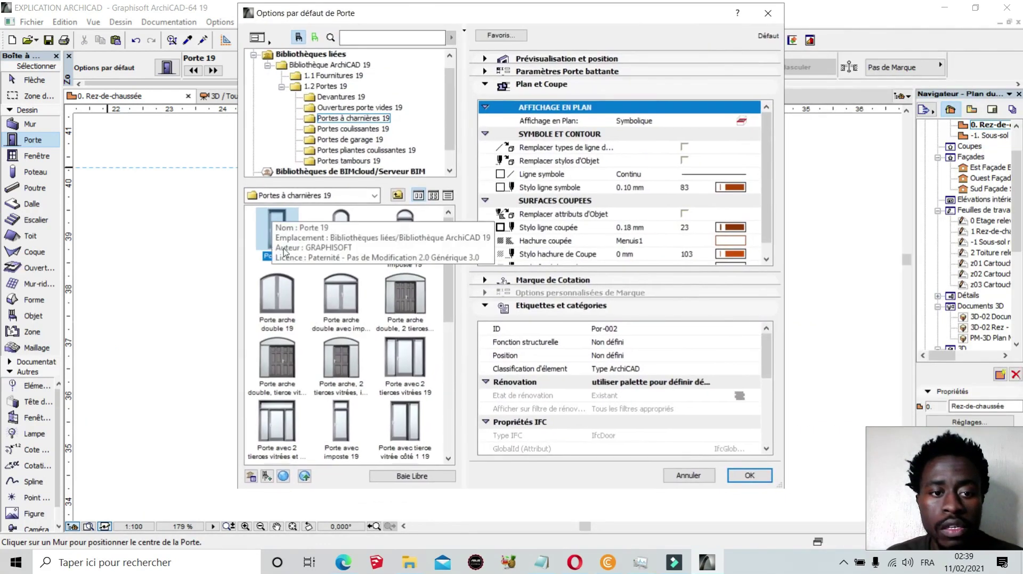
pyautogui.click(749, 475)
# Place the 0.900 × 2.200 door in the lower wall beside its left corner, hinged on the left and opening inward.
pyautogui.scroll(-2, 399, 358)
pyautogui.scroll(4, 405, 360)
pyautogui.scroll(2, 403, 363)
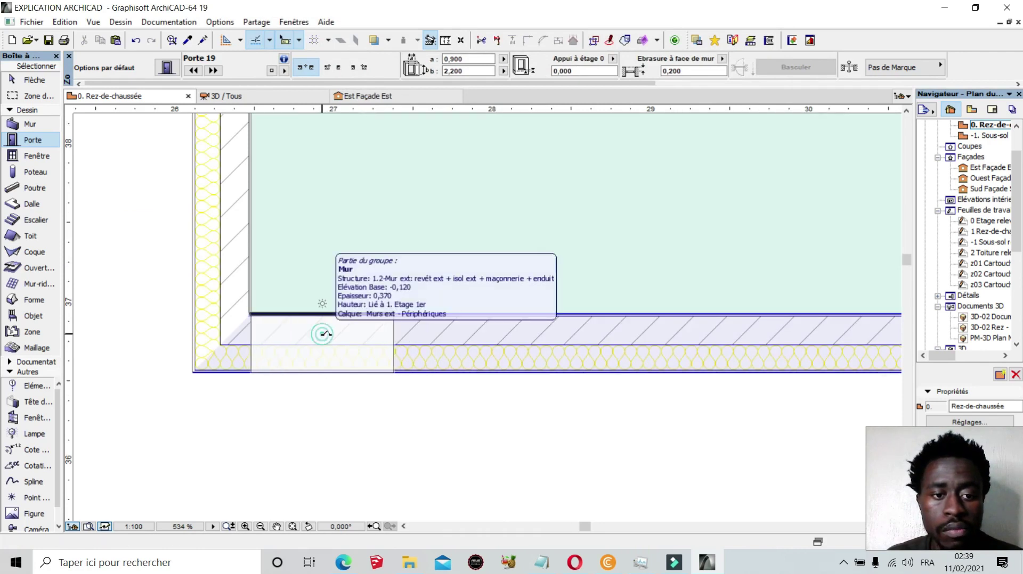
pyautogui.click(323, 335)
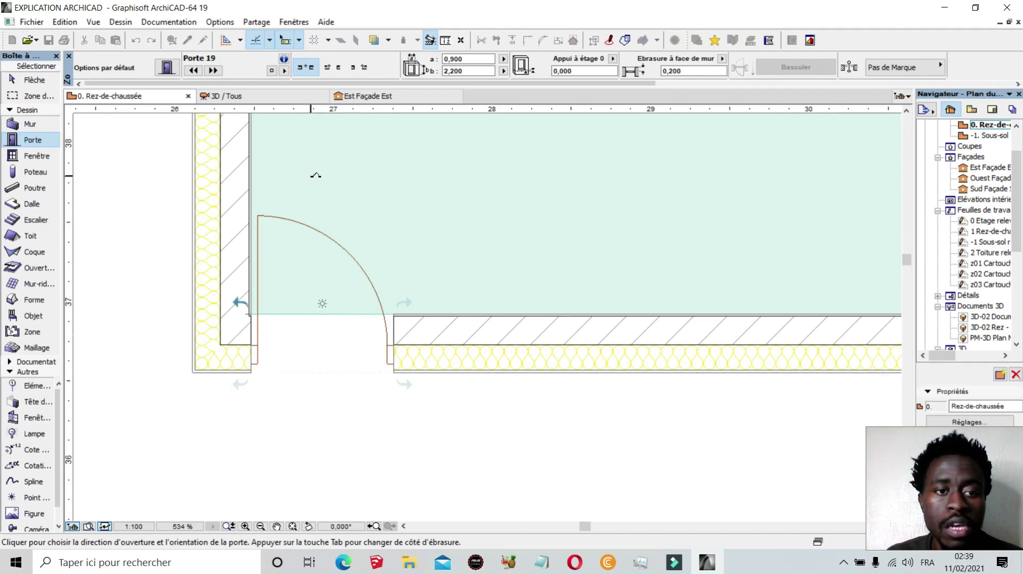
pyautogui.scroll(-1, 316, 175)
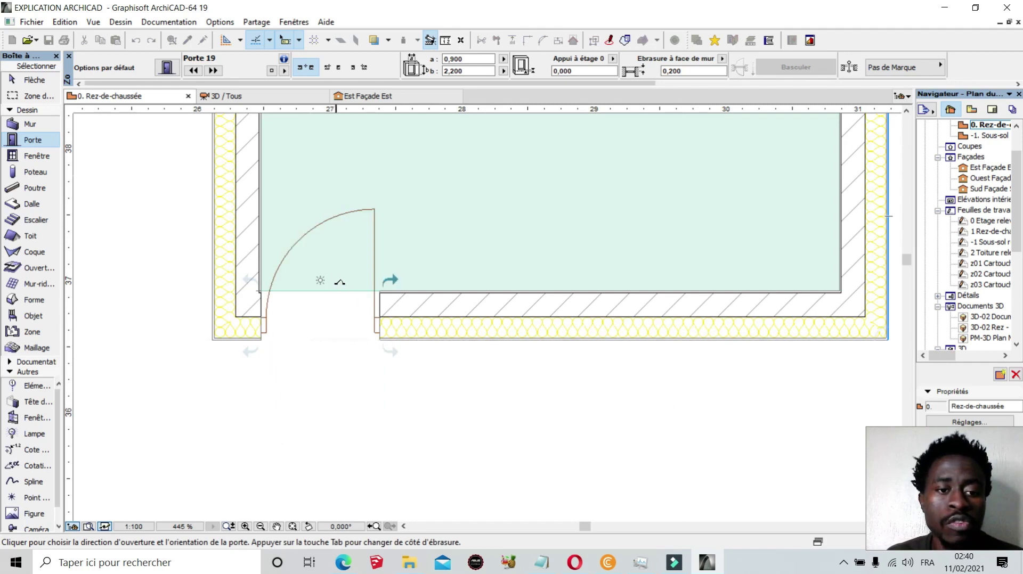
pyautogui.click(252, 236)
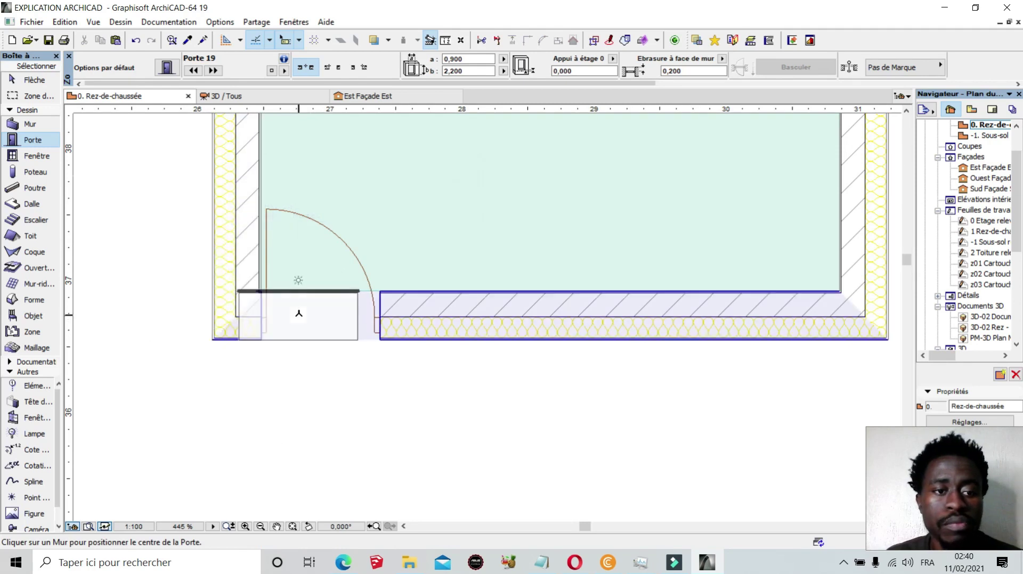
# Leave door placement and examine the door opening and the adjoining wall layers up close on the plan.
pyautogui.press('shift')
pyautogui.scroll(2, 261, 336)
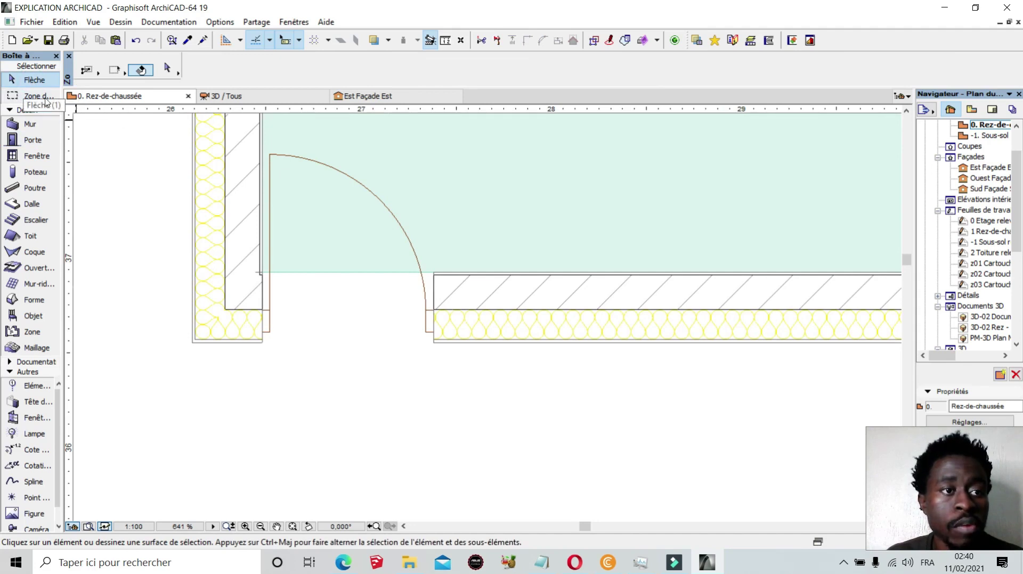
pyautogui.scroll(4, 278, 334)
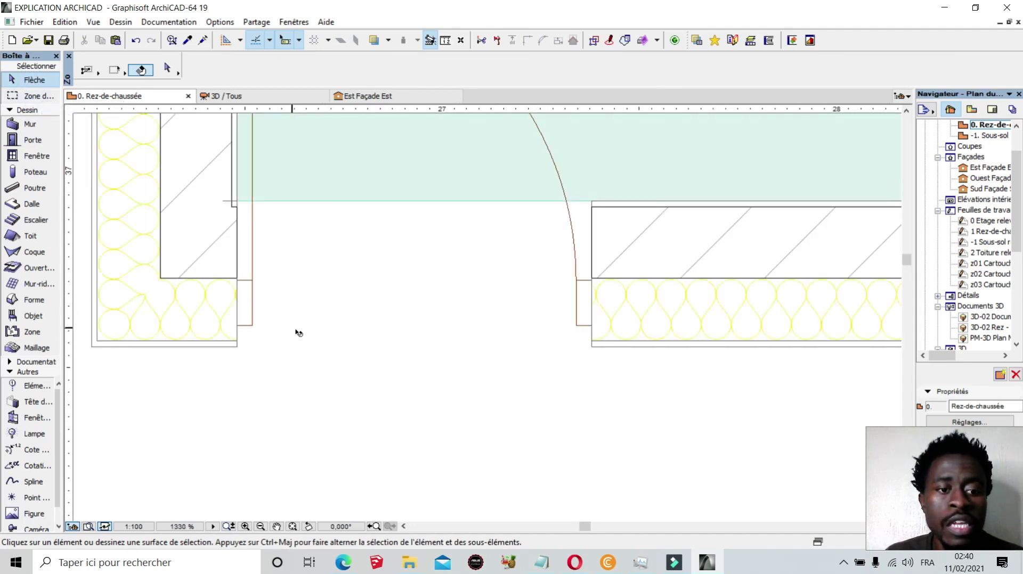
pyautogui.scroll(1, 258, 331)
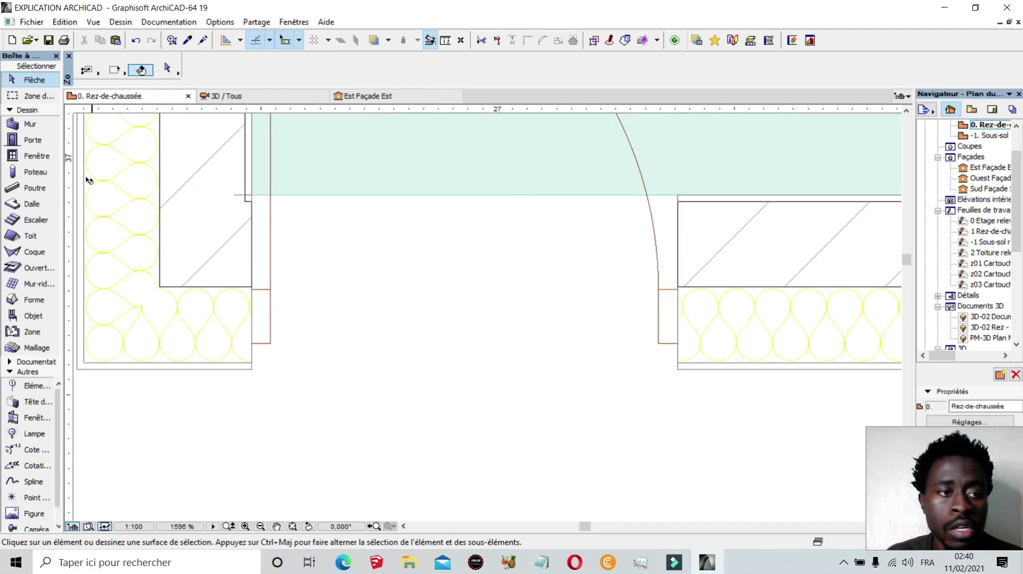
# Select the door in the lower wall and open its settings.
pyautogui.click(258, 322)
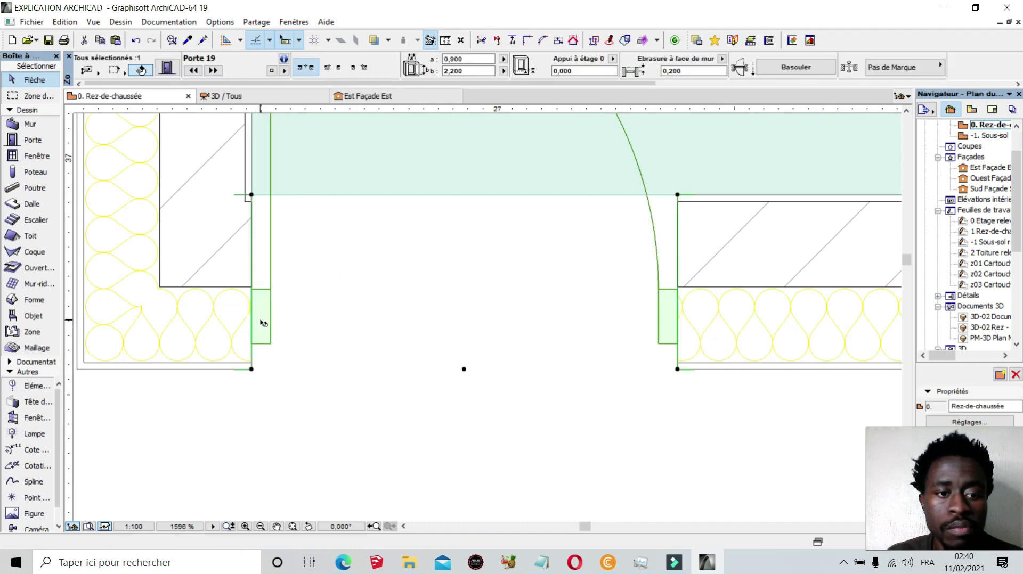
pyautogui.rightClick(262, 325)
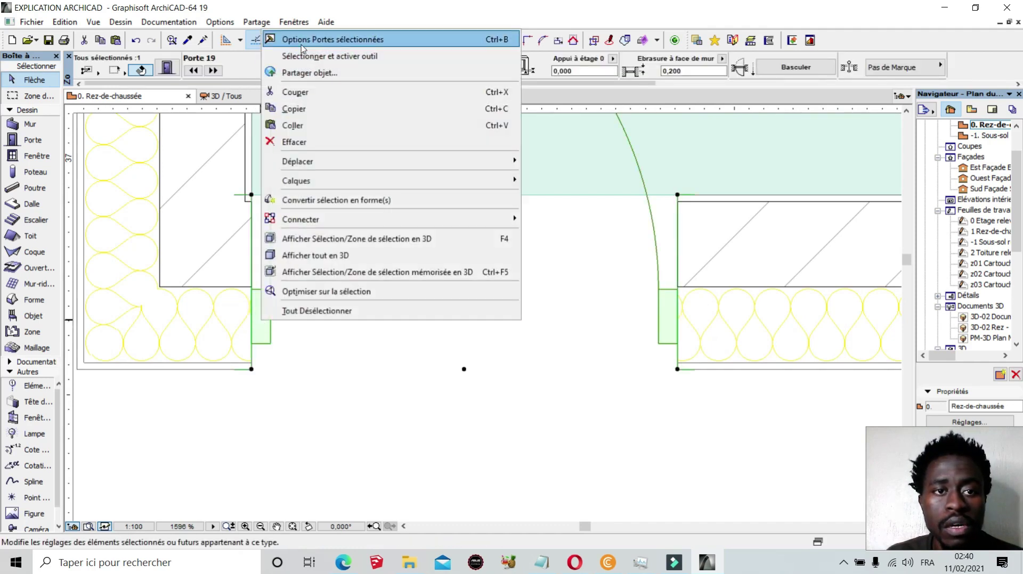
pyautogui.click(341, 40)
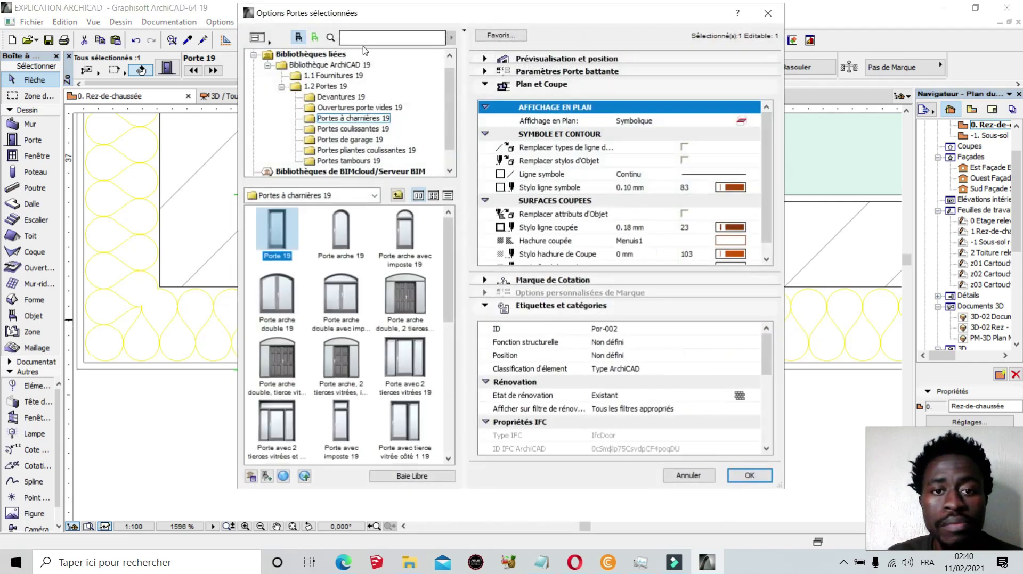
pyautogui.moveTo(558, 24); pyautogui.dragTo(362, 52)
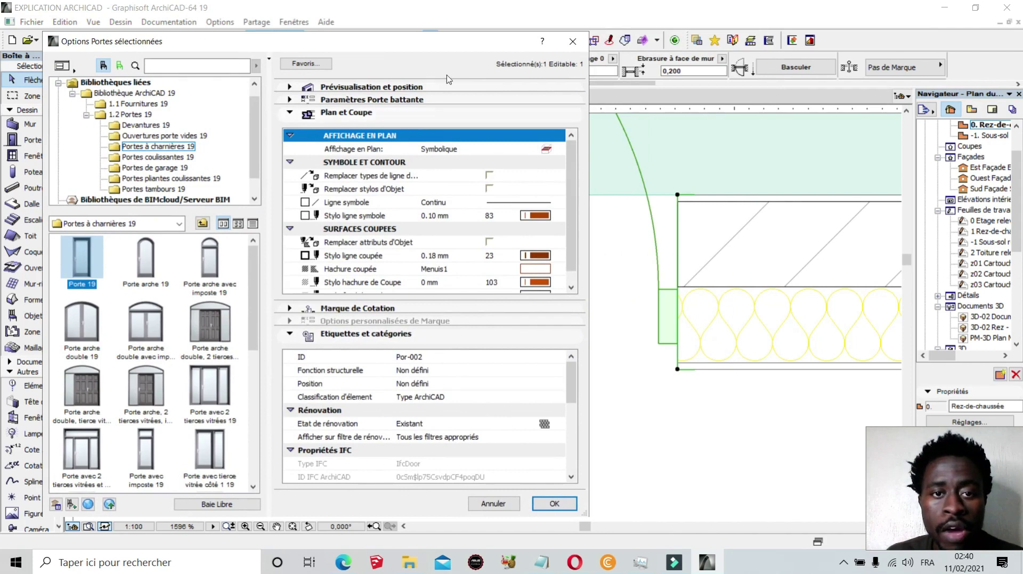
pyautogui.moveTo(402, 51); pyautogui.dragTo(433, 45)
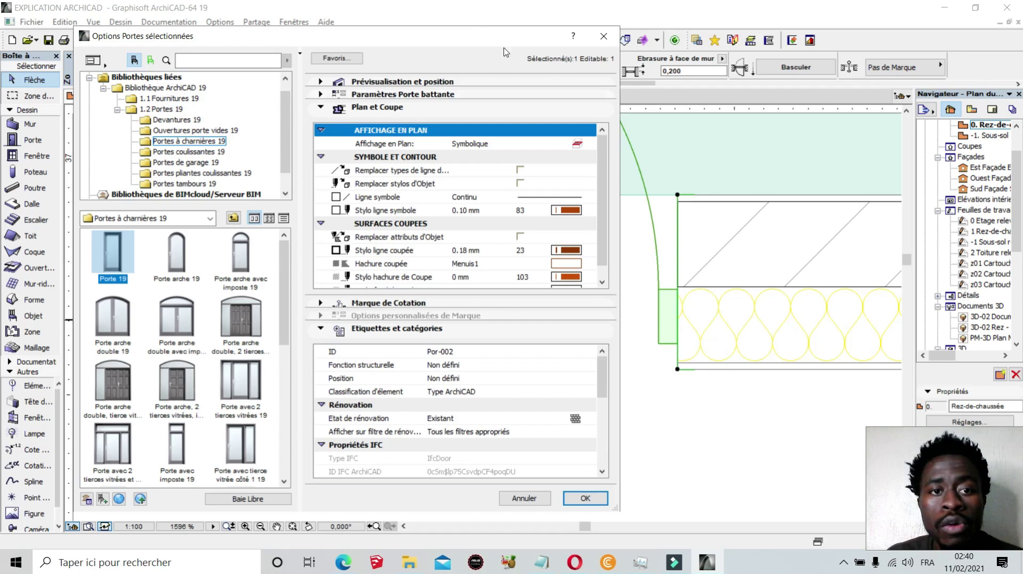
# Review the saved door favorites and close them without applying any.
pyautogui.click(338, 58)
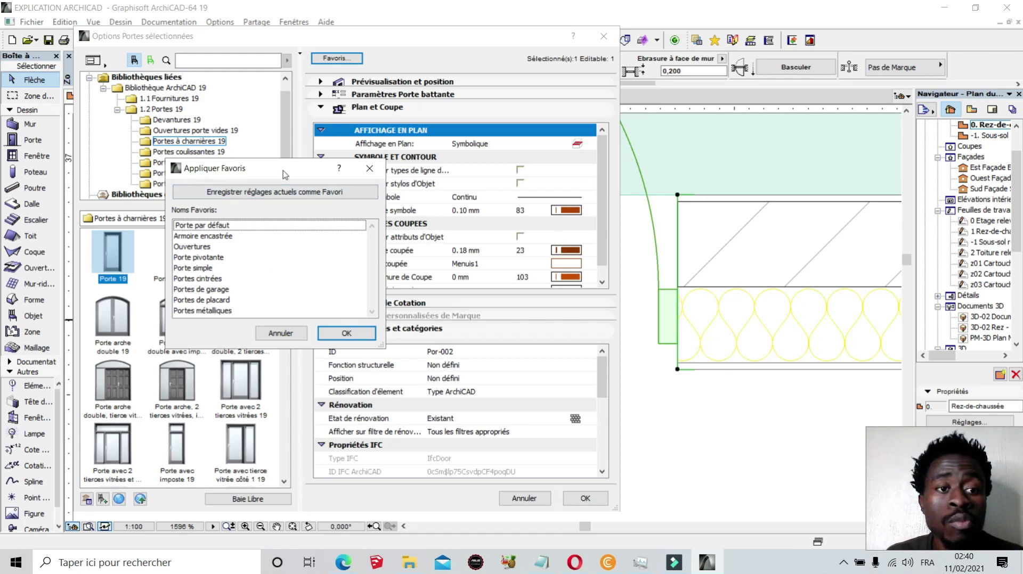
pyautogui.moveTo(285, 175); pyautogui.dragTo(495, 196)
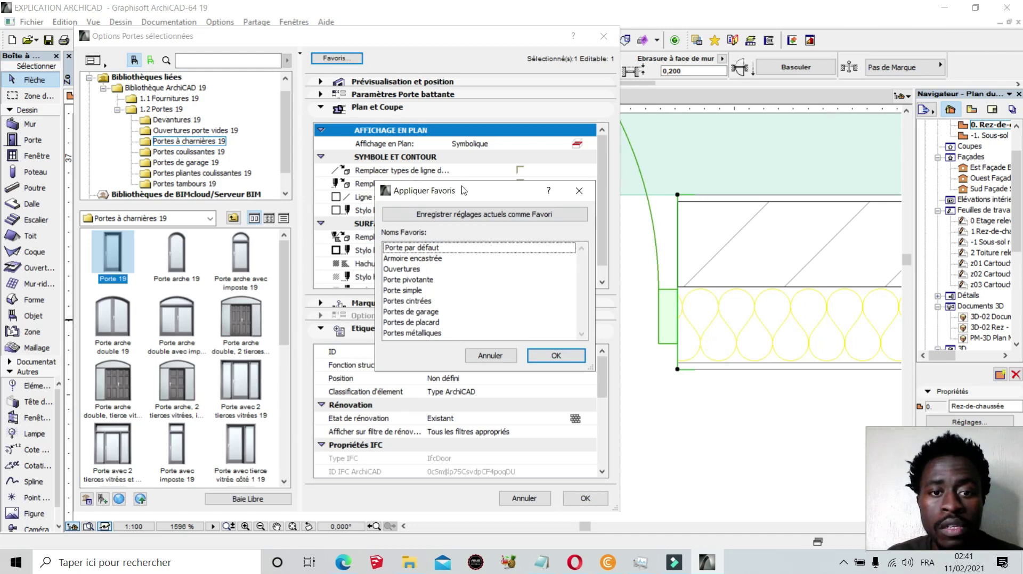
pyautogui.moveTo(469, 195); pyautogui.dragTo(332, 129)
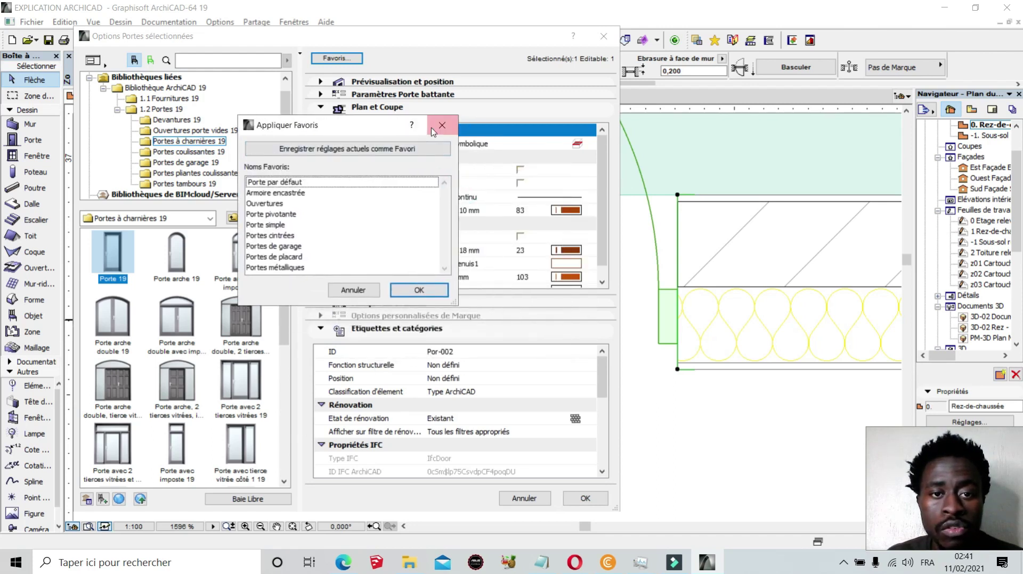
pyautogui.click(454, 129)
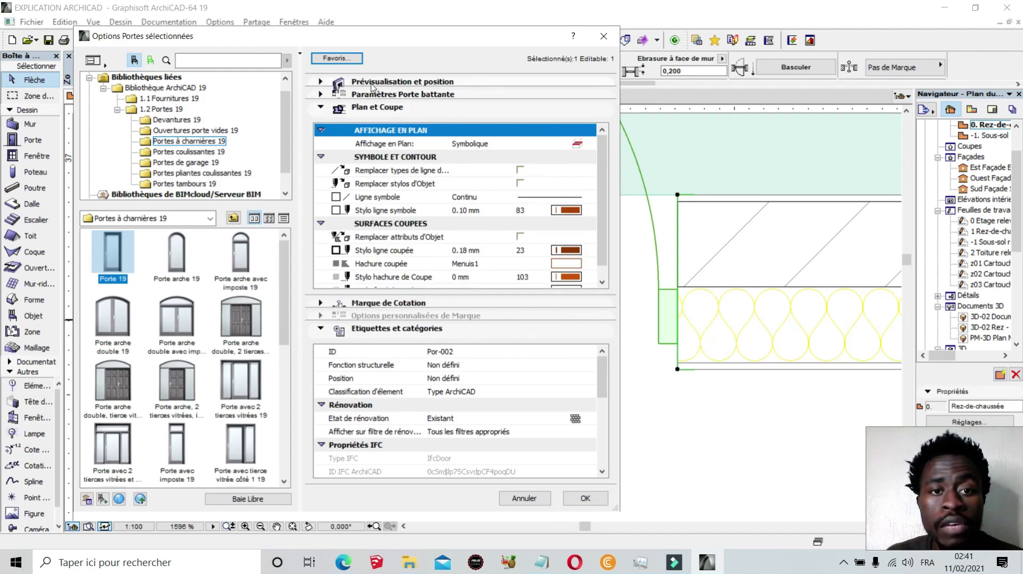
# Examine the selected door's preview and position settings, including its dimensions and the sill and lintel anchoring options.
pyautogui.click(320, 83)
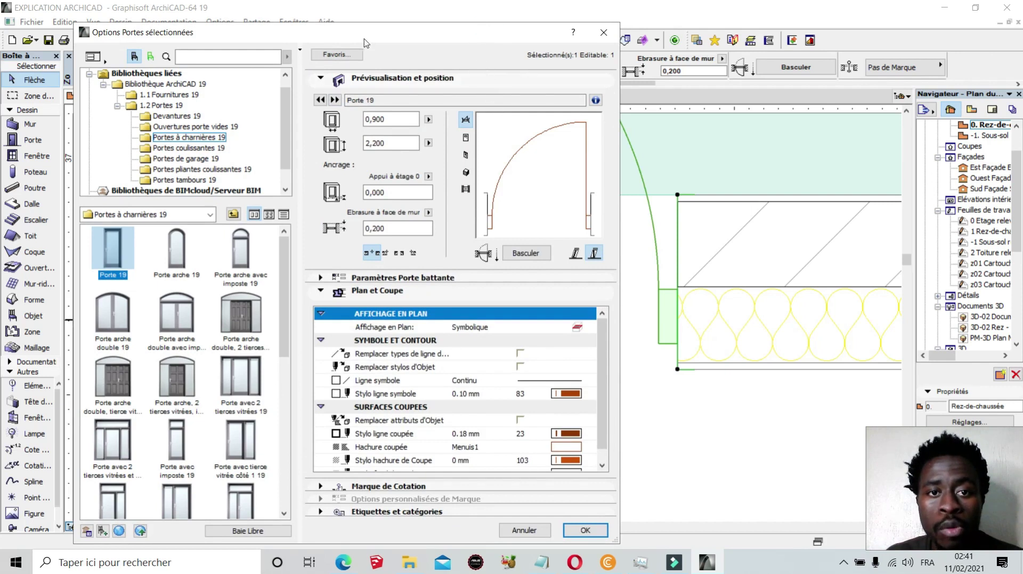
pyautogui.moveTo(410, 38); pyautogui.dragTo(270, 38)
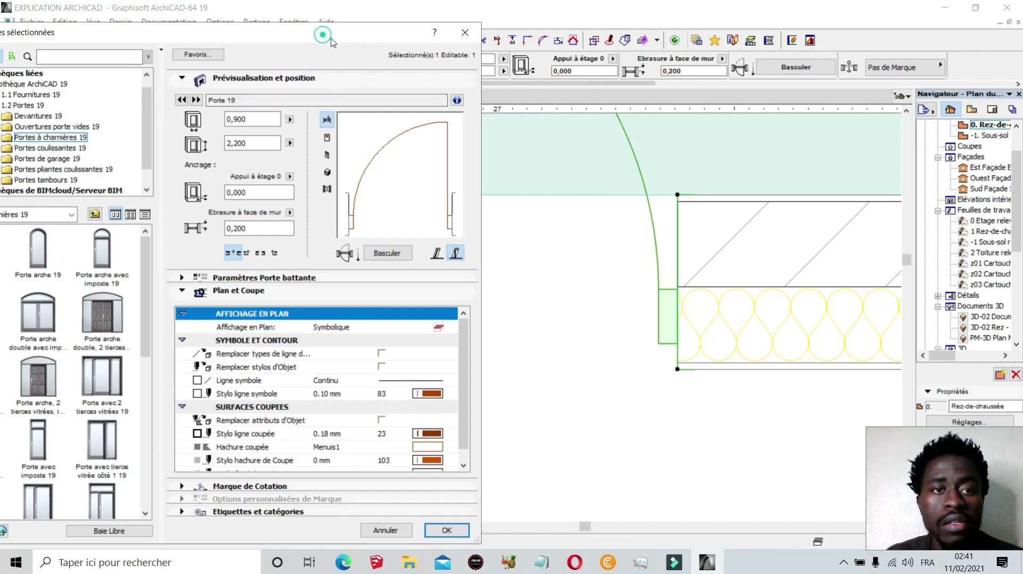
pyautogui.moveTo(325, 39); pyautogui.dragTo(472, 63)
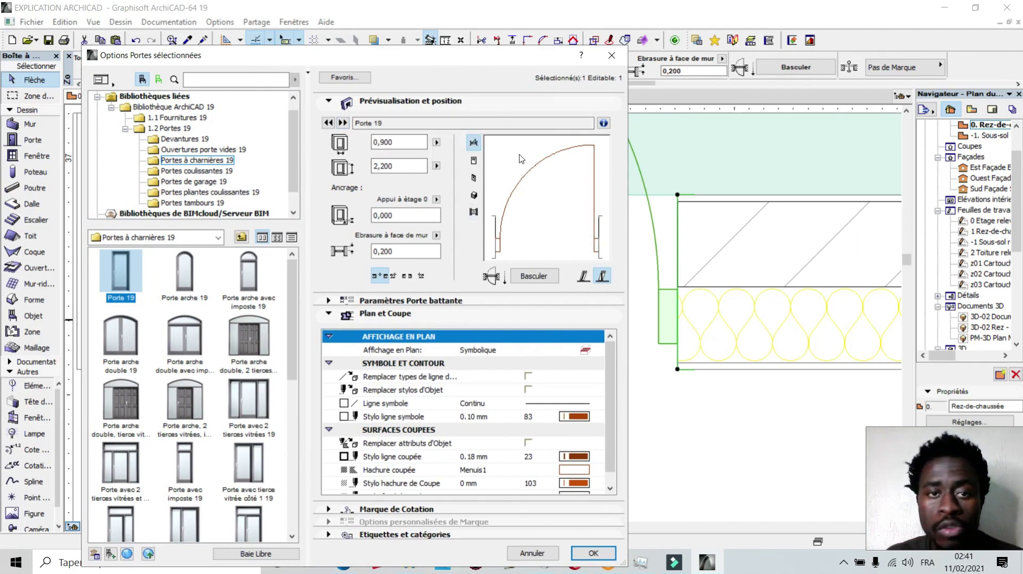
pyautogui.moveTo(446, 66); pyautogui.dragTo(358, 75)
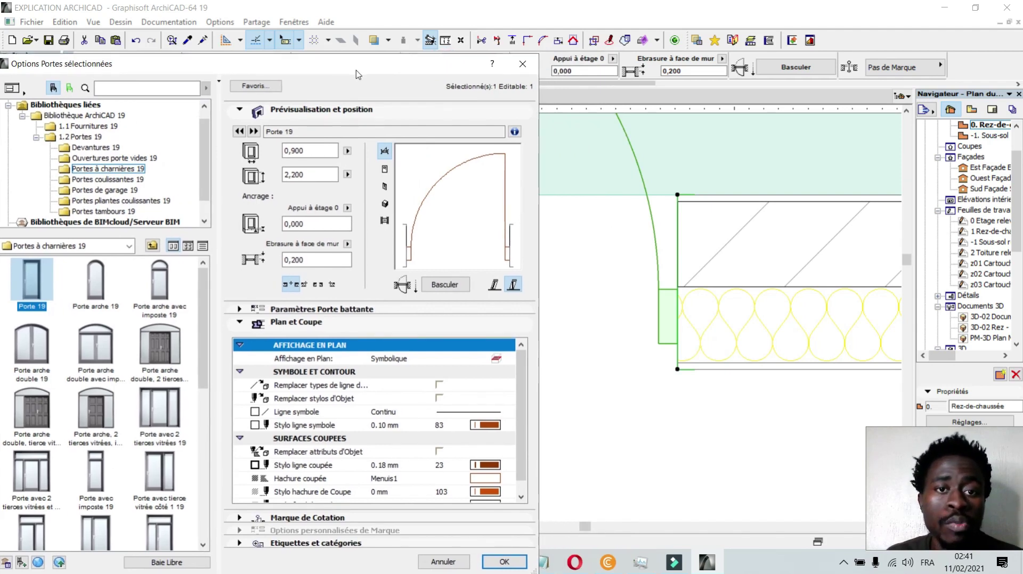
pyautogui.moveTo(340, 74); pyautogui.dragTo(445, 72)
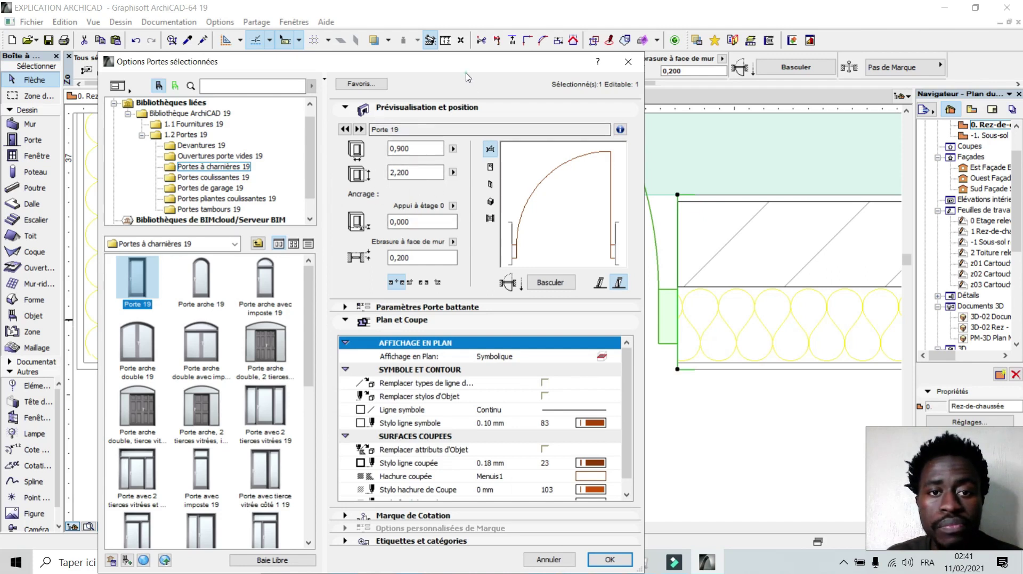
pyautogui.moveTo(463, 62); pyautogui.dragTo(459, 46)
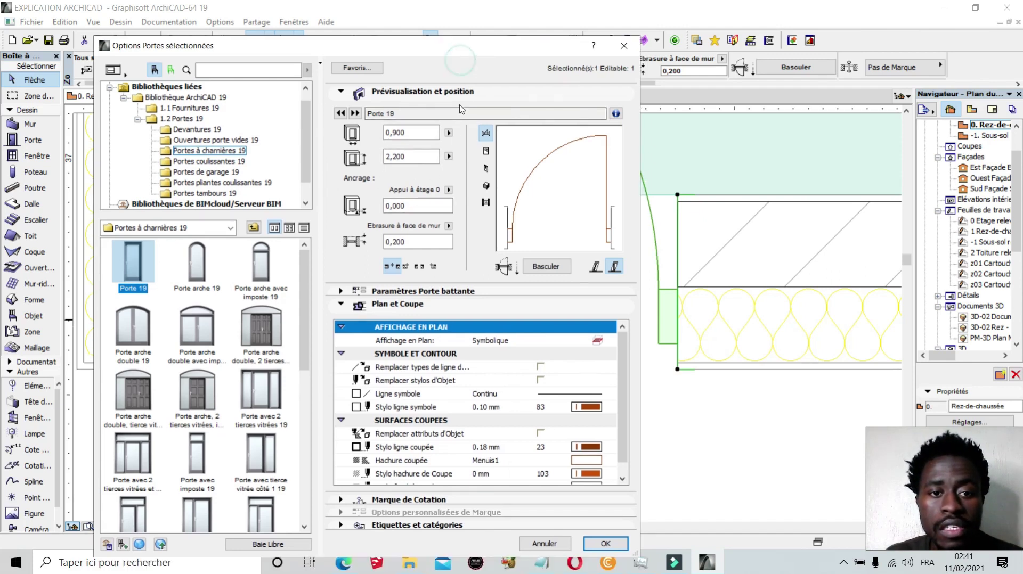
pyautogui.click(448, 191)
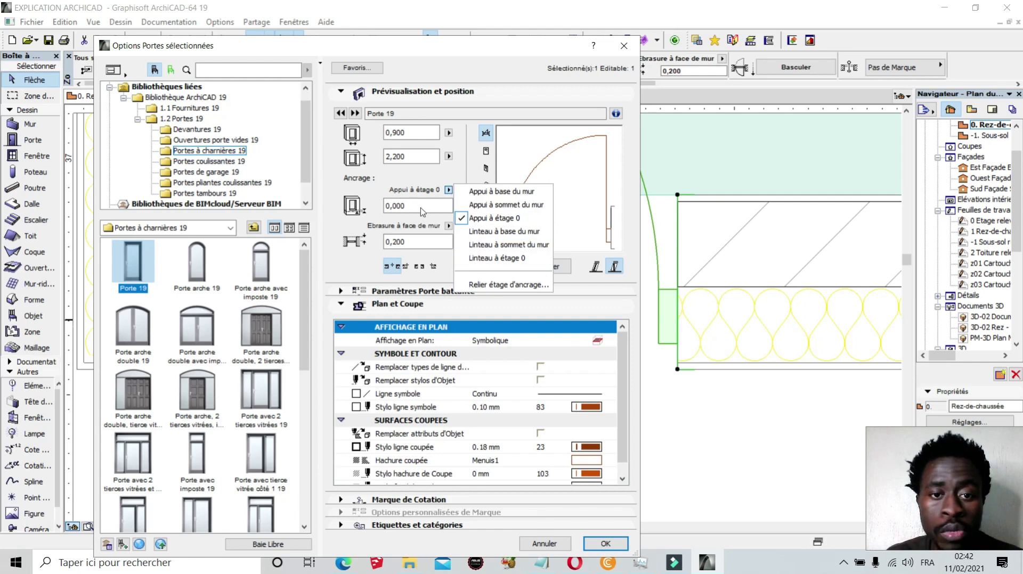
pyautogui.click(458, 177)
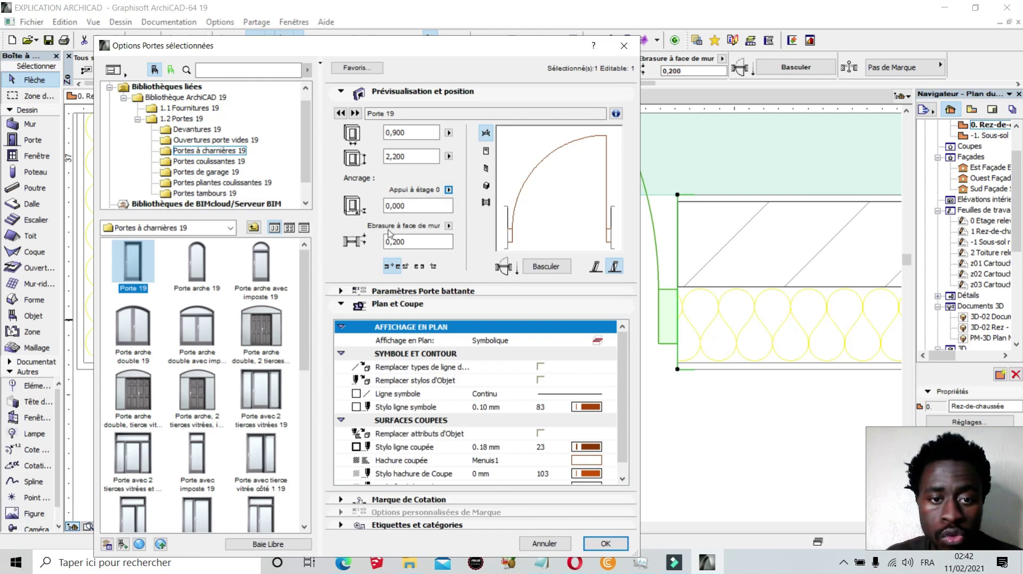
pyautogui.moveTo(495, 53); pyautogui.dragTo(219, 34)
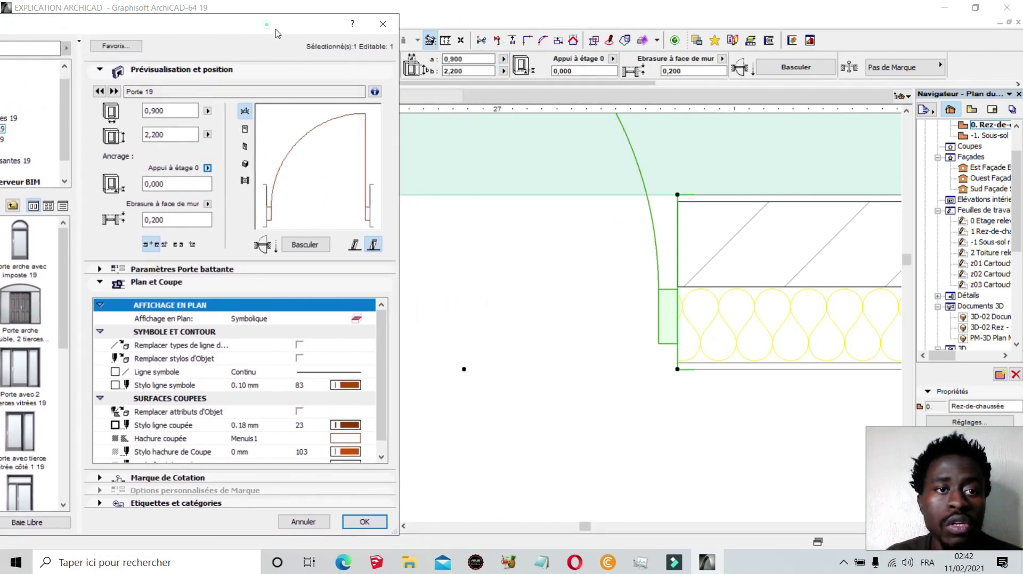
pyautogui.moveTo(269, 24); pyautogui.dragTo(467, 29)
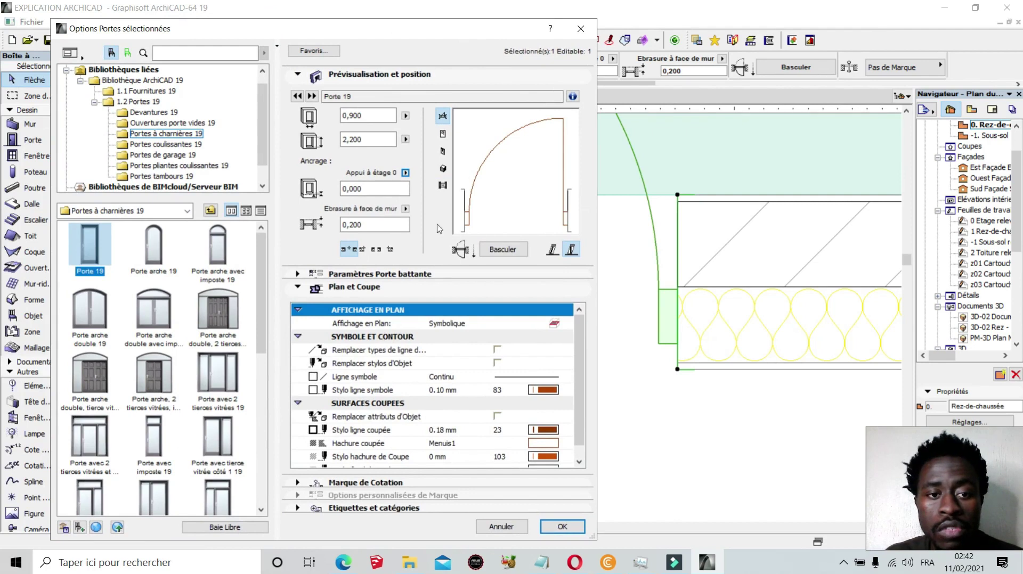
# Try a wall-face reveal depth of 1,000 for the door, and restore the depth to 0,200.
pyautogui.click(372, 225)
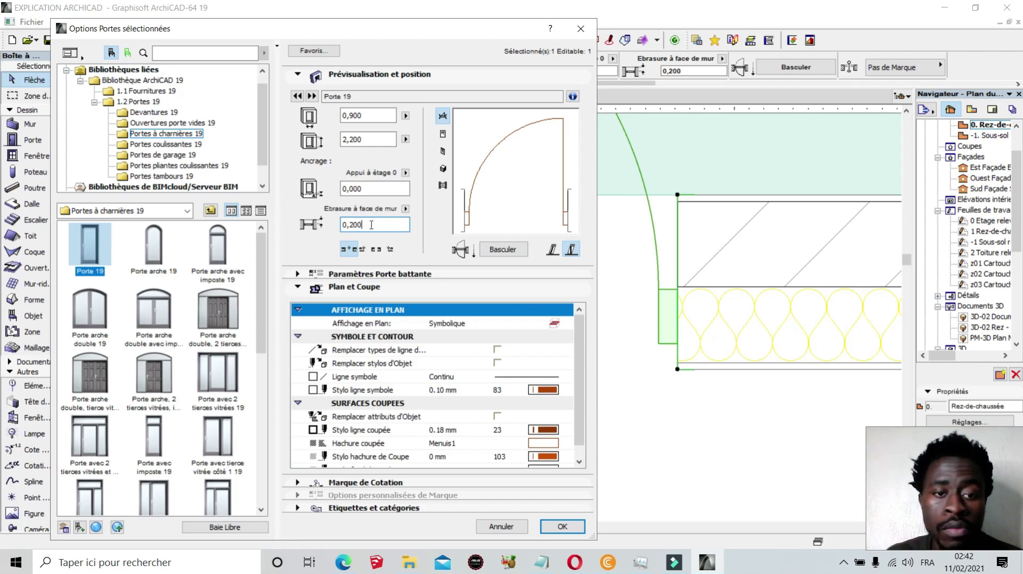
pyautogui.press('BackSpace')
pyautogui.press('BackSpace')
pyautogui.press('BackSpace')
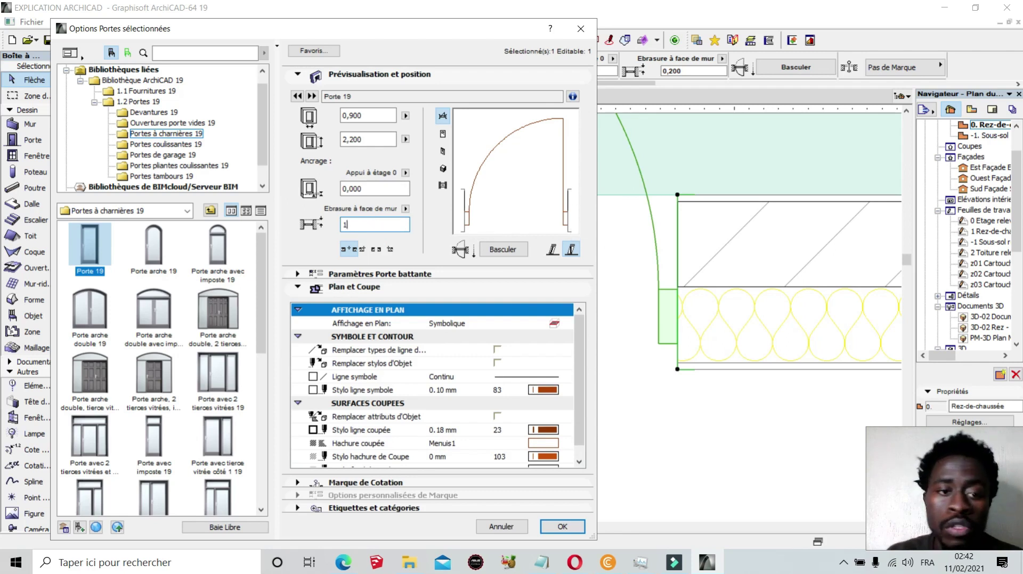
pyautogui.write('1,000')
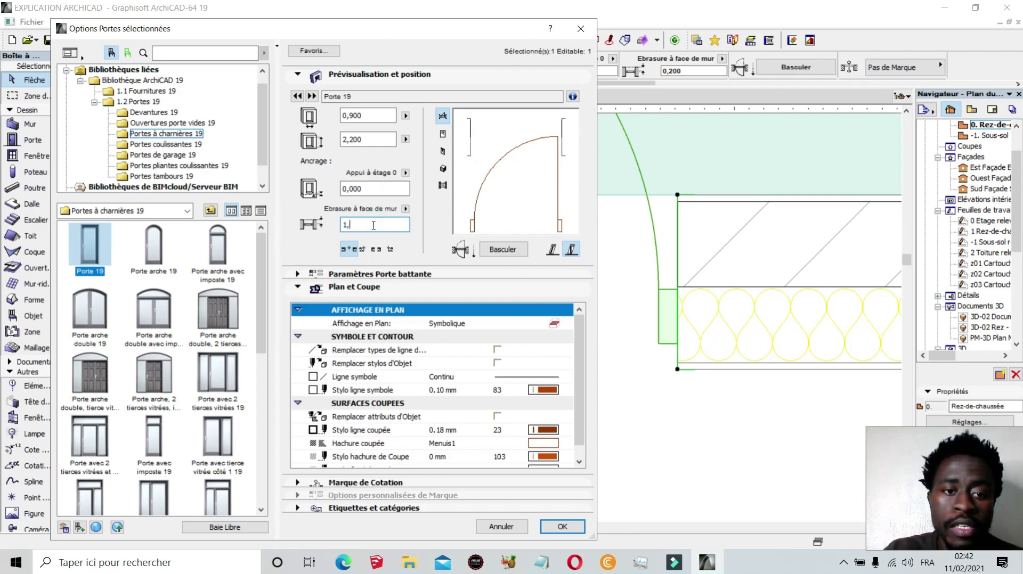
pyautogui.write('200')
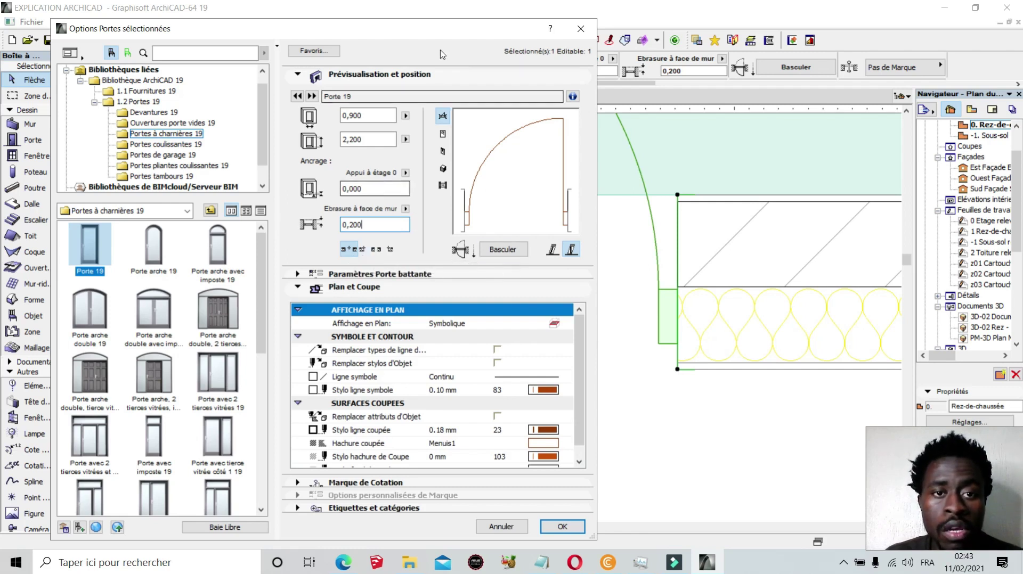
# Flip the door's opening so that its swing is mirrored in the plan preview.
pyautogui.moveTo(444, 32); pyautogui.dragTo(439, 15)
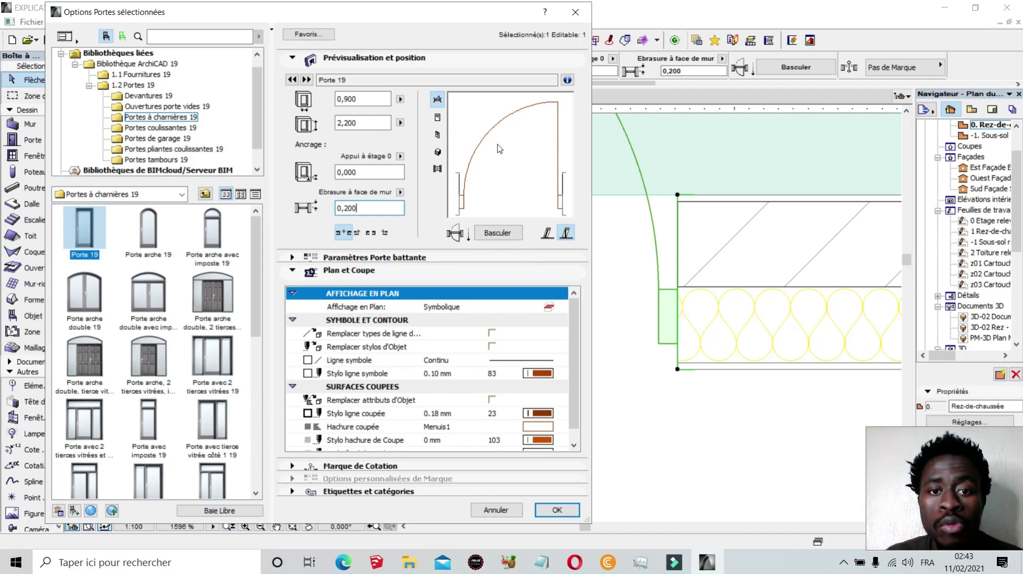
pyautogui.click(498, 235)
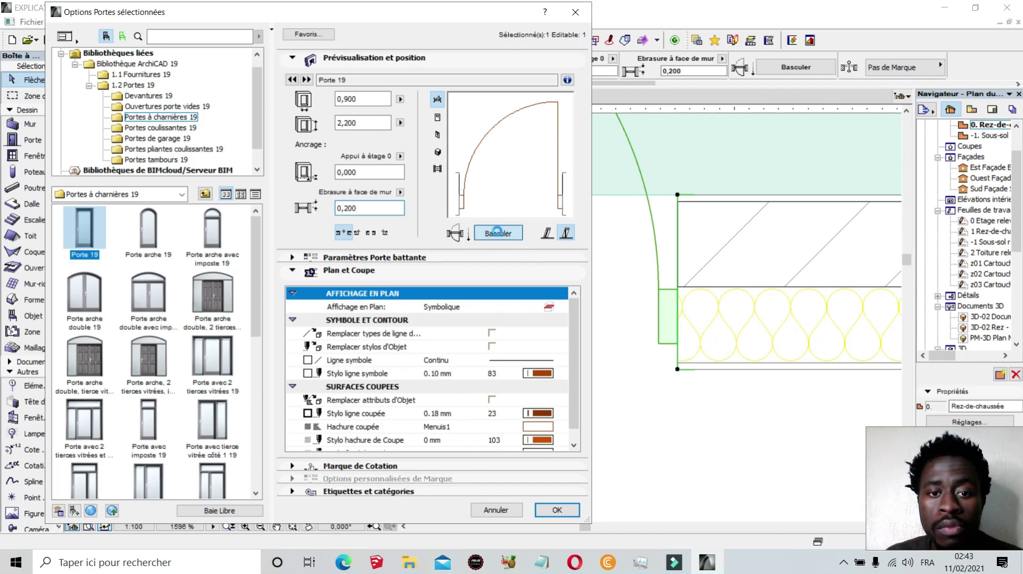
pyautogui.click(498, 235)
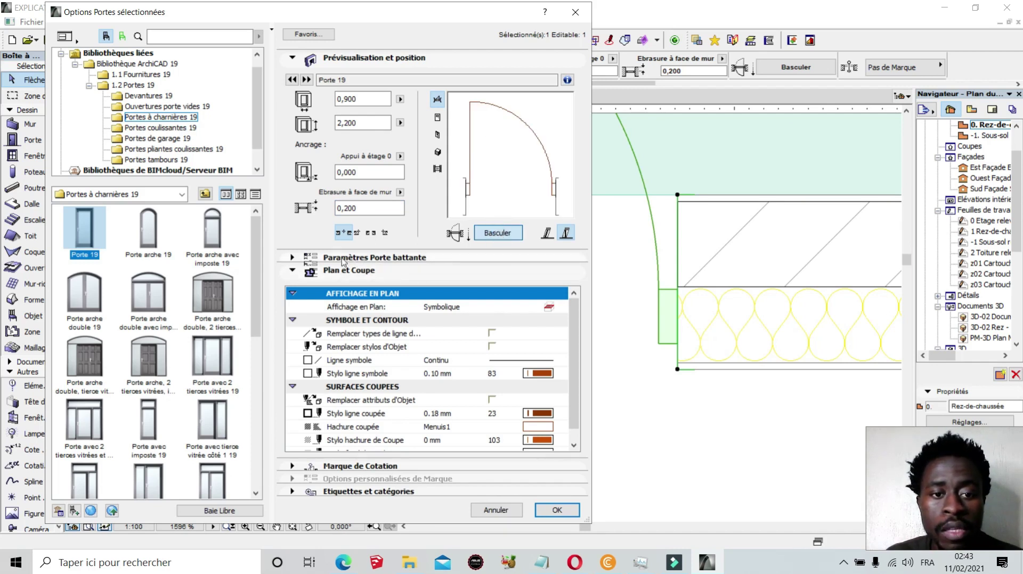
# Examine the hinged door parameters and the list of their option pages, from nominal sizes to descriptions.
pyautogui.click(292, 258)
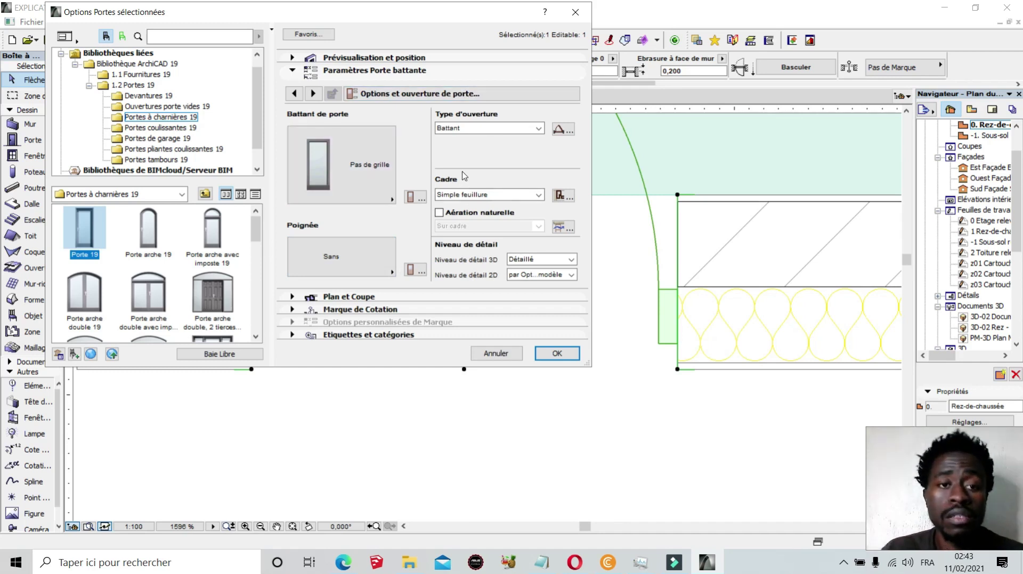
pyautogui.moveTo(408, 12); pyautogui.dragTo(428, 56)
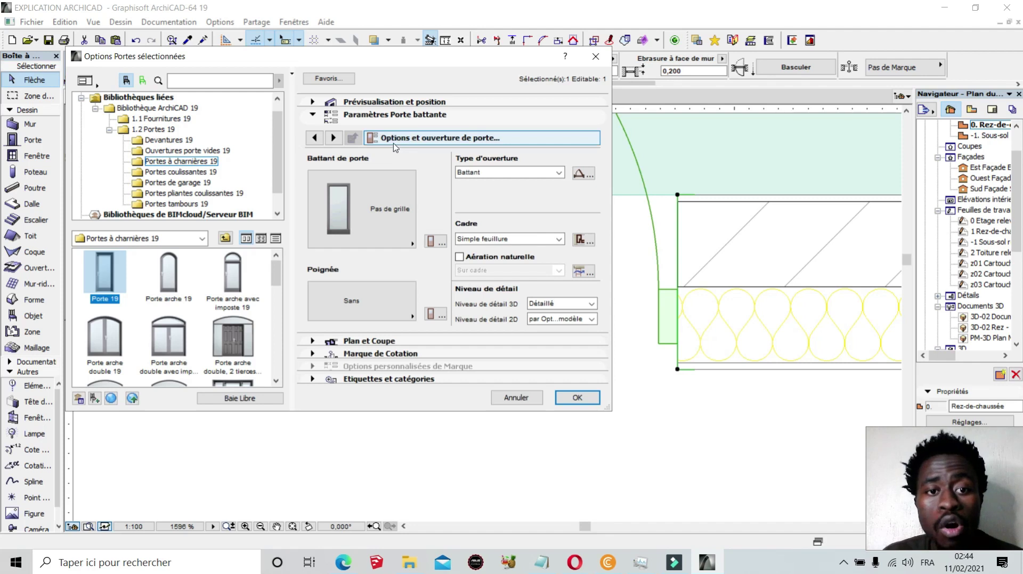
pyautogui.click(499, 140)
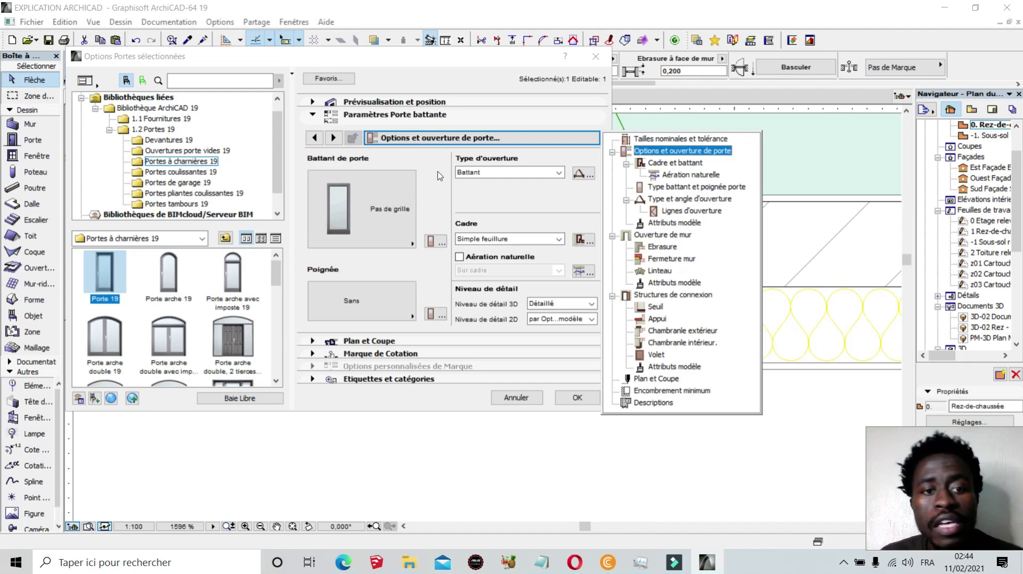
pyautogui.click(411, 63)
pyautogui.moveTo(408, 55); pyautogui.dragTo(411, 82)
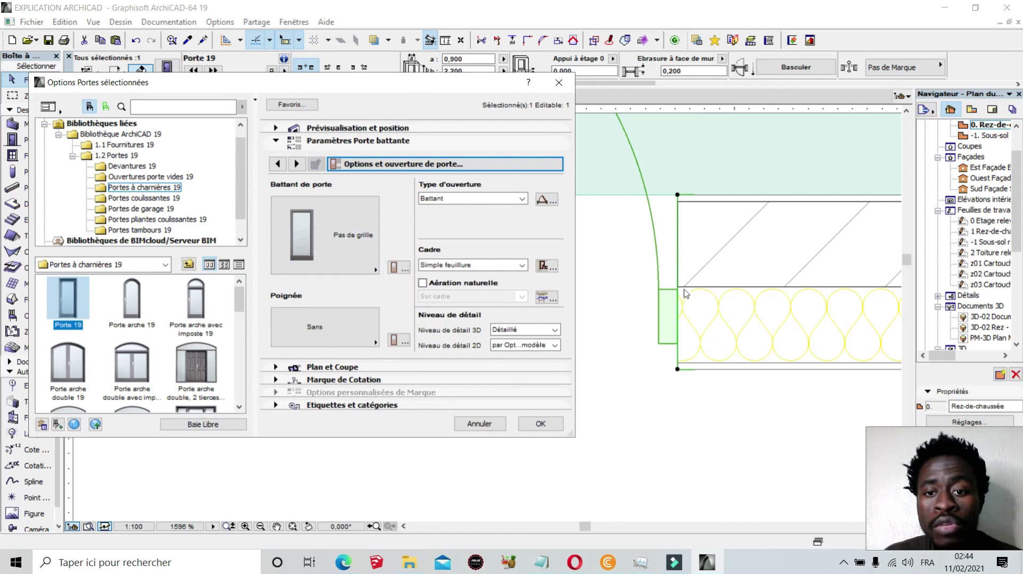
# Set the door leaf to Style 23 and its handle to Poignée 6.
pyautogui.click(373, 258)
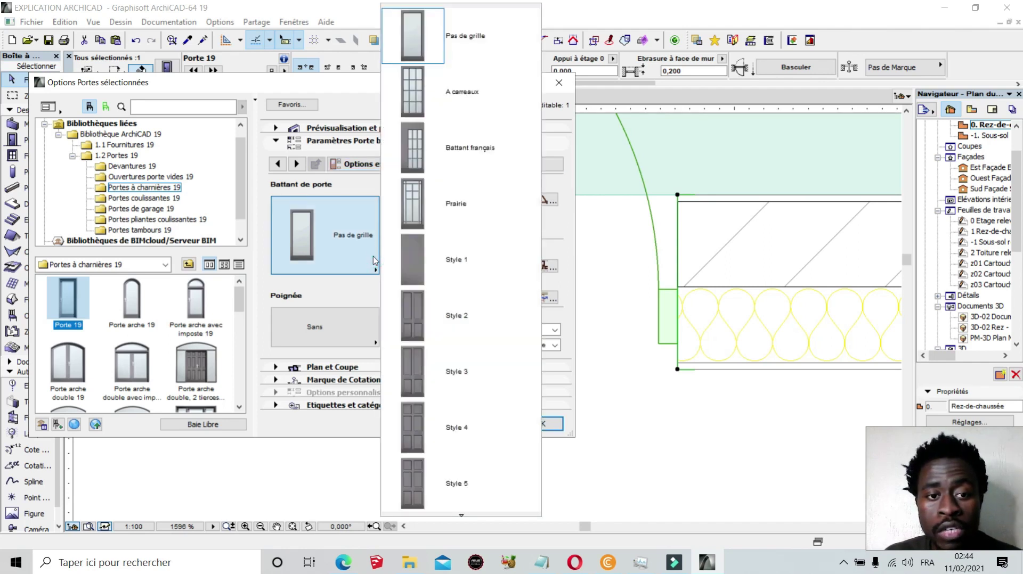
pyautogui.scroll(-3, 463, 67)
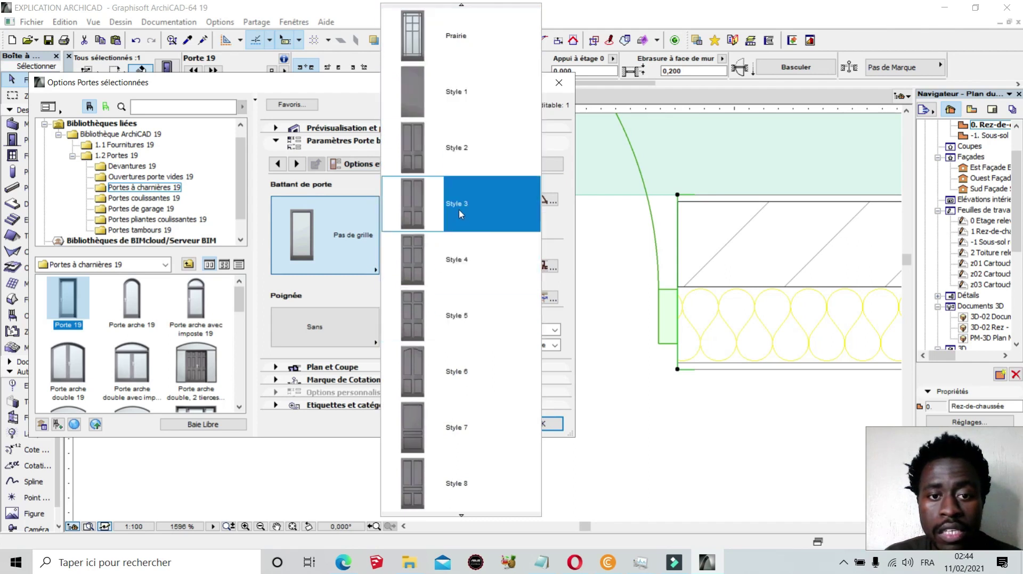
pyautogui.scroll(-11, 468, 310)
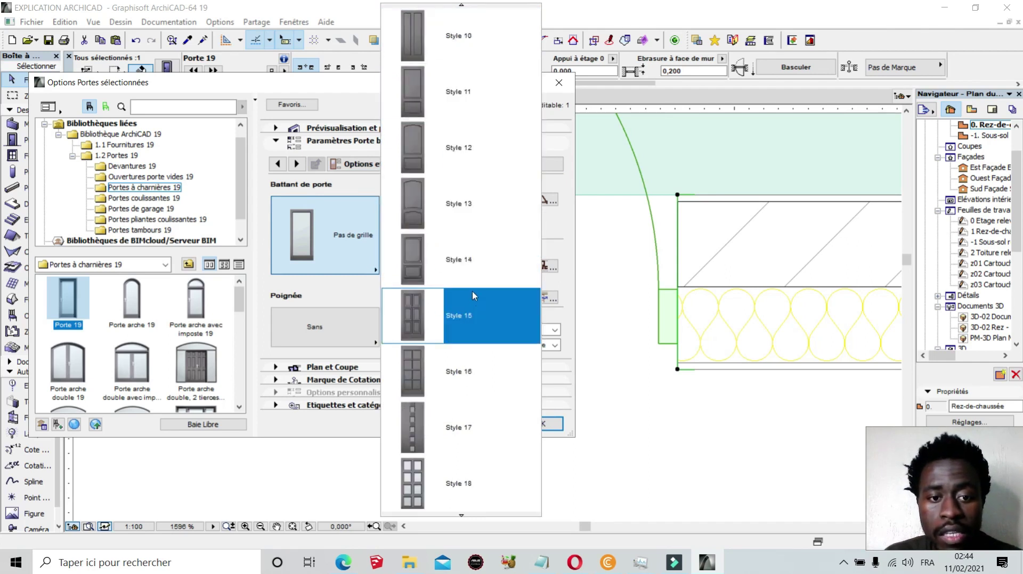
pyautogui.scroll(1, 468, 213)
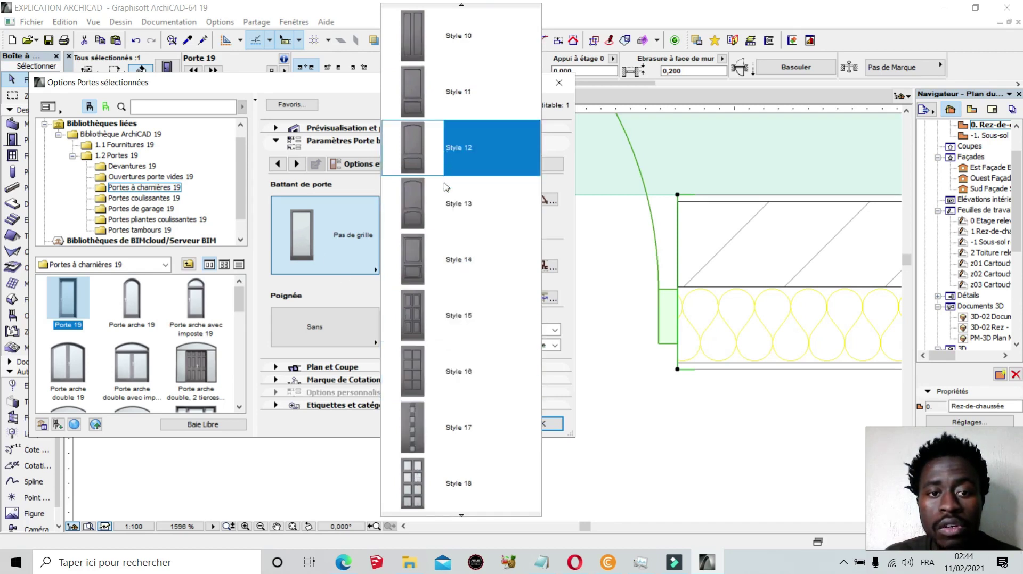
pyautogui.scroll(-9, 444, 215)
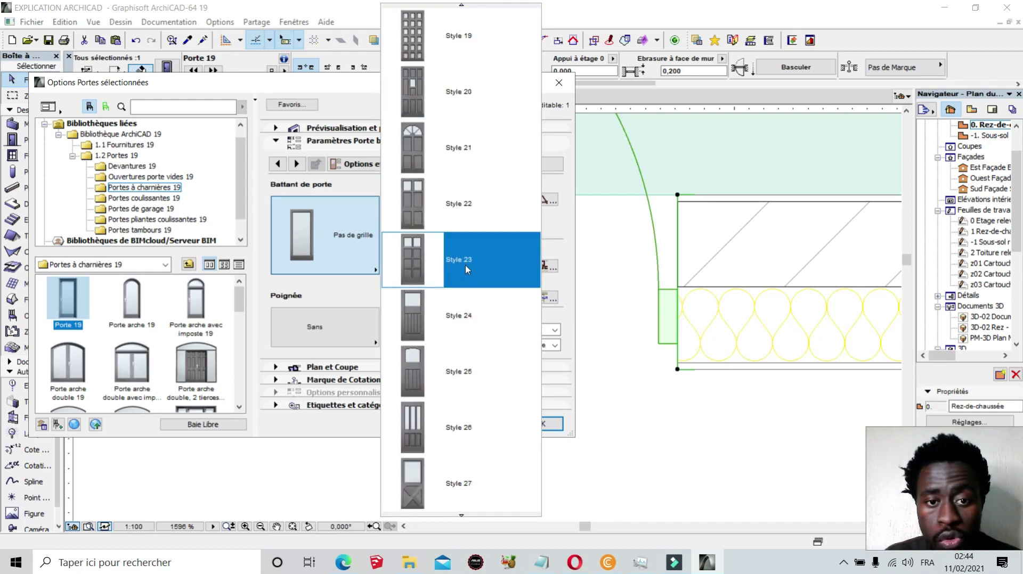
pyautogui.click(466, 264)
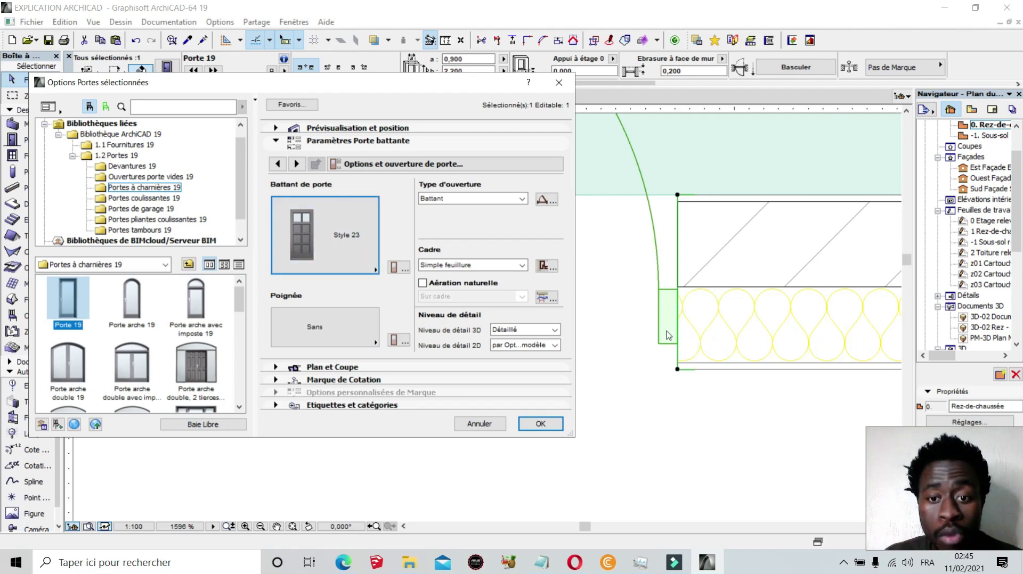
pyautogui.click(356, 333)
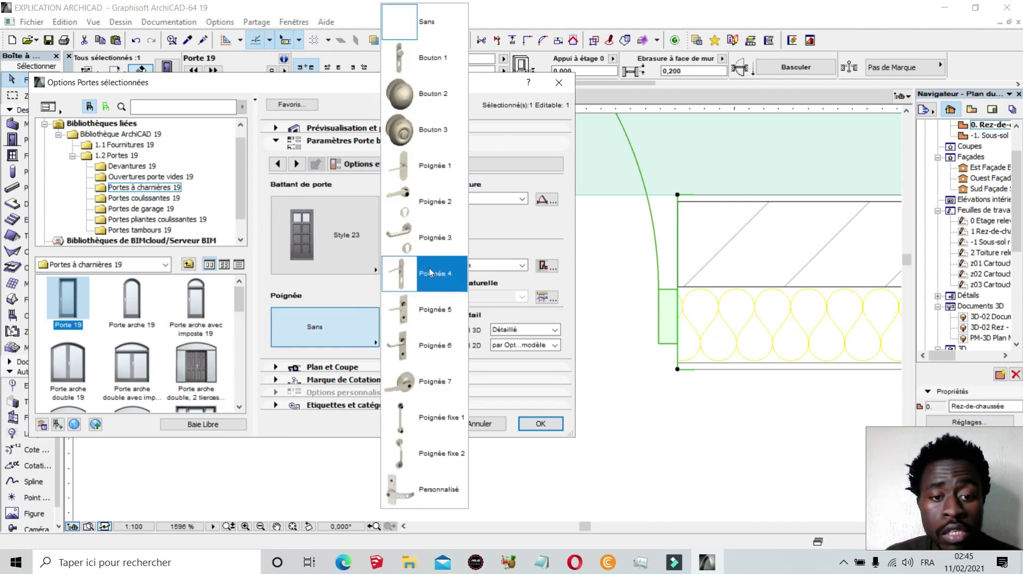
pyautogui.click(434, 349)
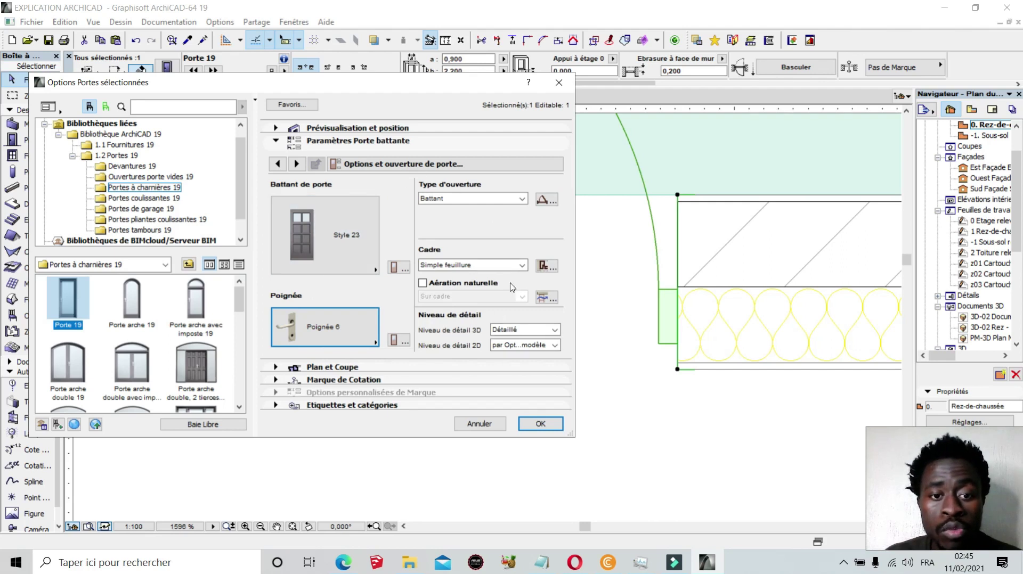
# Examine the leaf type and handle settings, including the handle's height and position and the full catalogue of leaf styles.
pyautogui.click(399, 269)
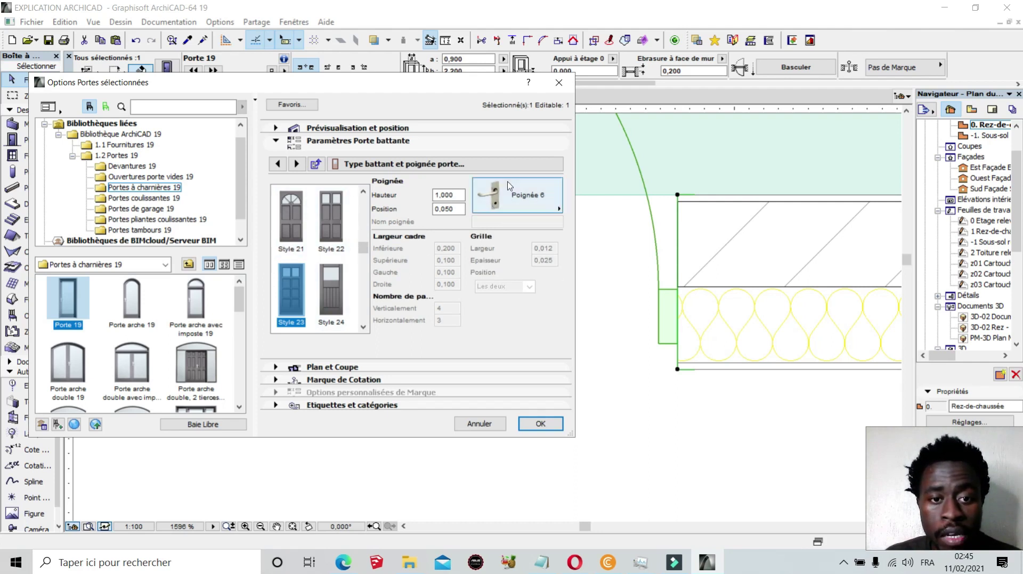
pyautogui.click(315, 165)
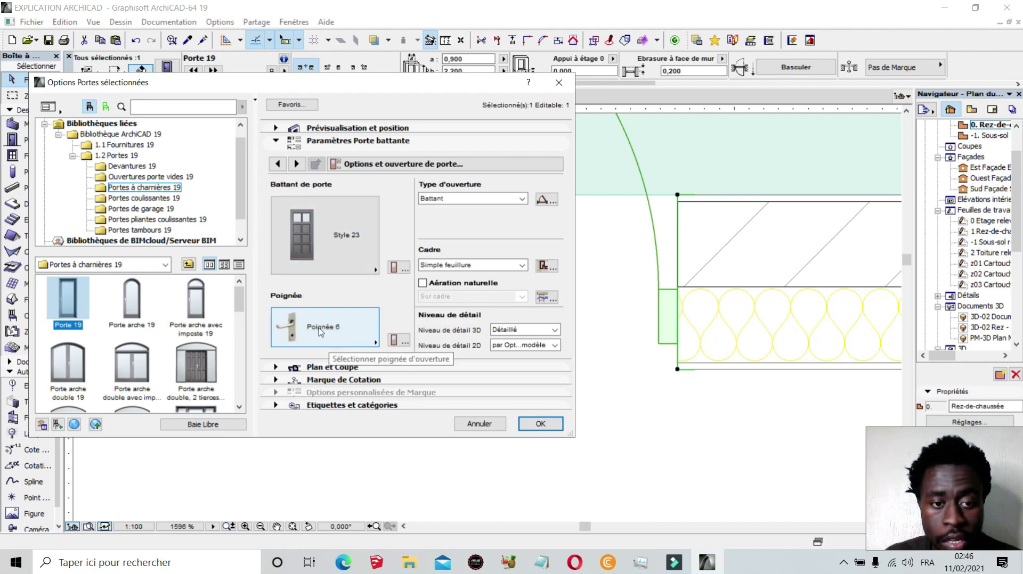
pyautogui.click(398, 268)
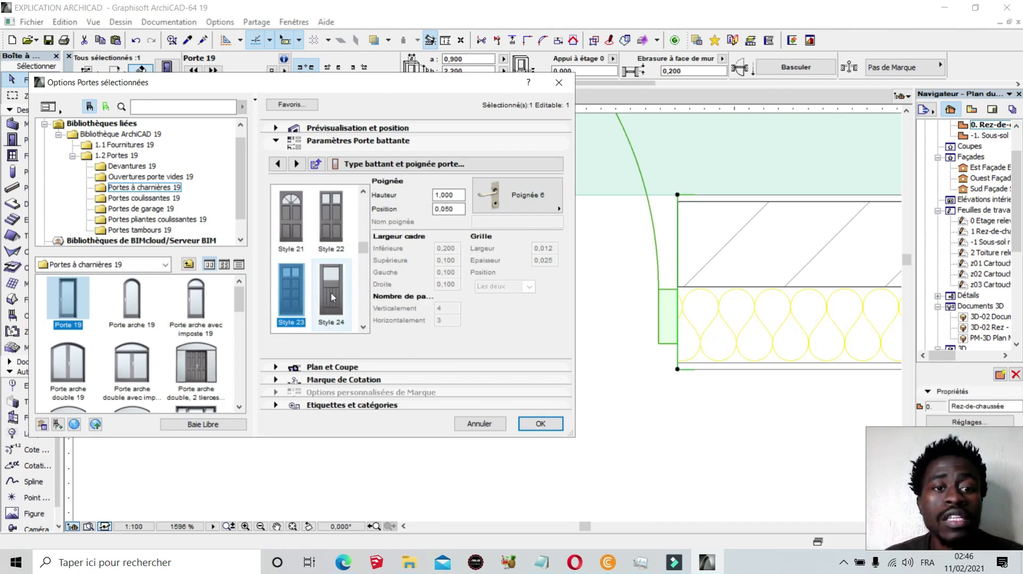
pyautogui.scroll(-10, 331, 293)
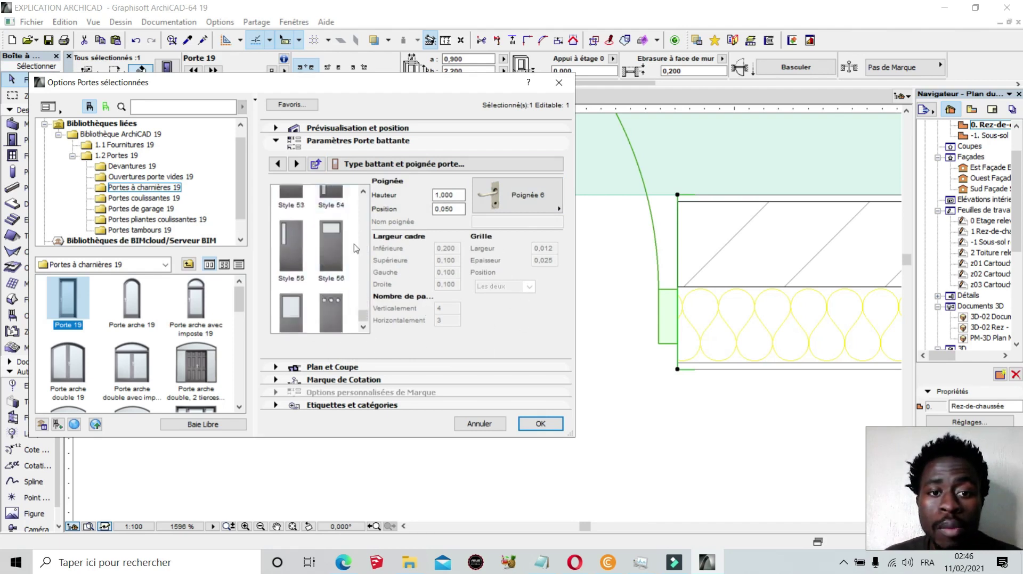
pyautogui.scroll(-2, 356, 249)
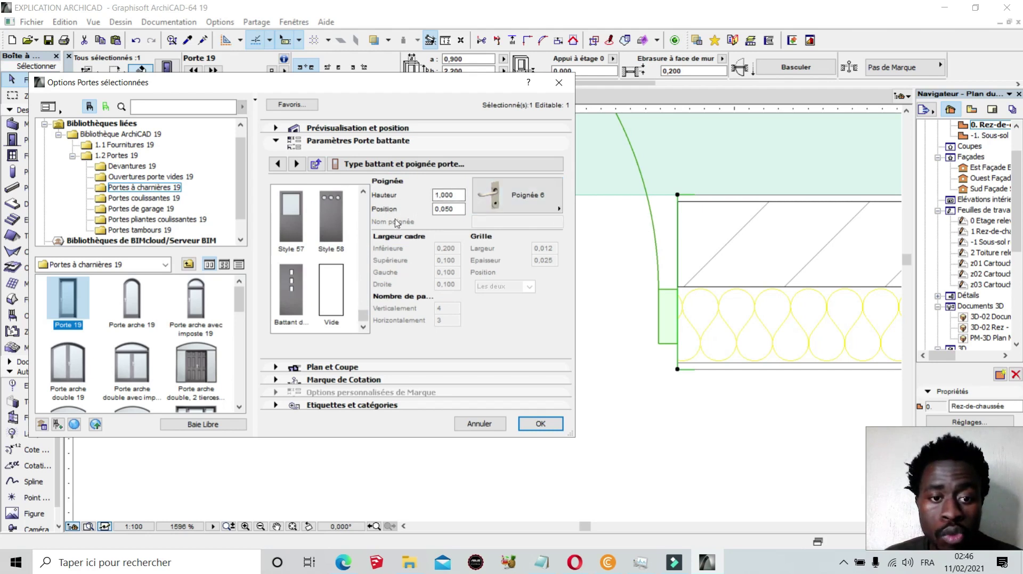
pyautogui.scroll(12, 344, 274)
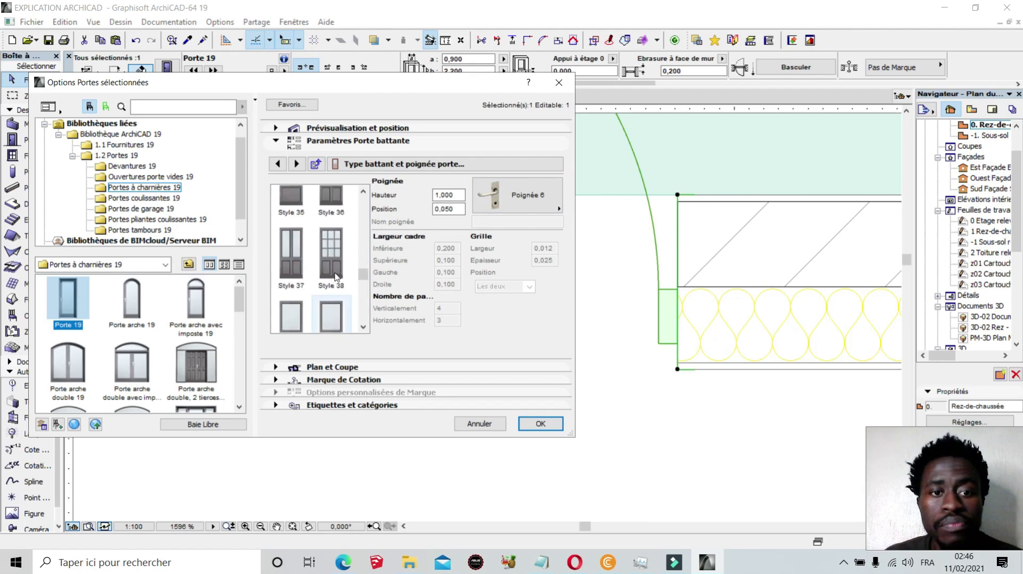
pyautogui.scroll(6, 335, 254)
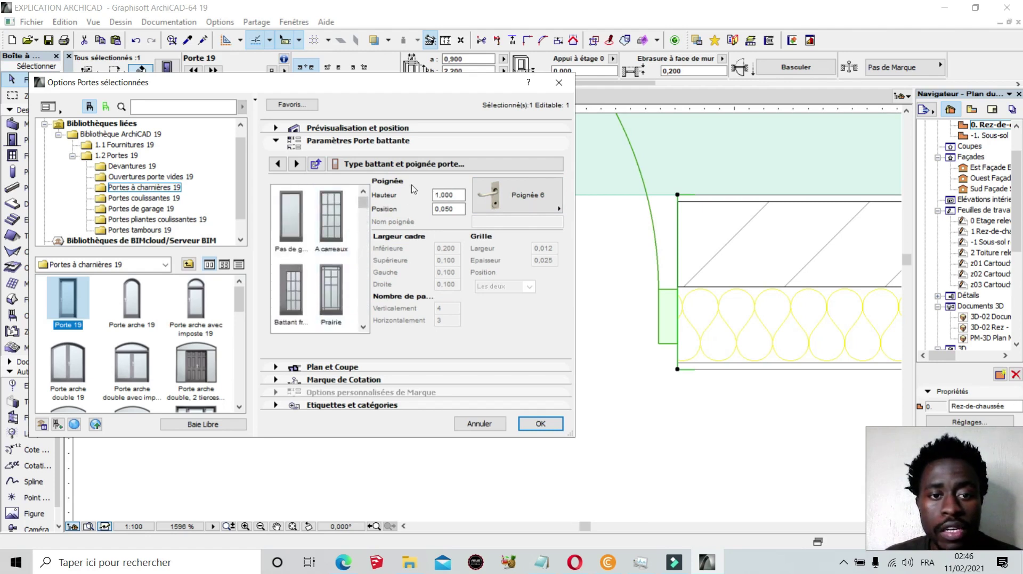
pyautogui.click(403, 165)
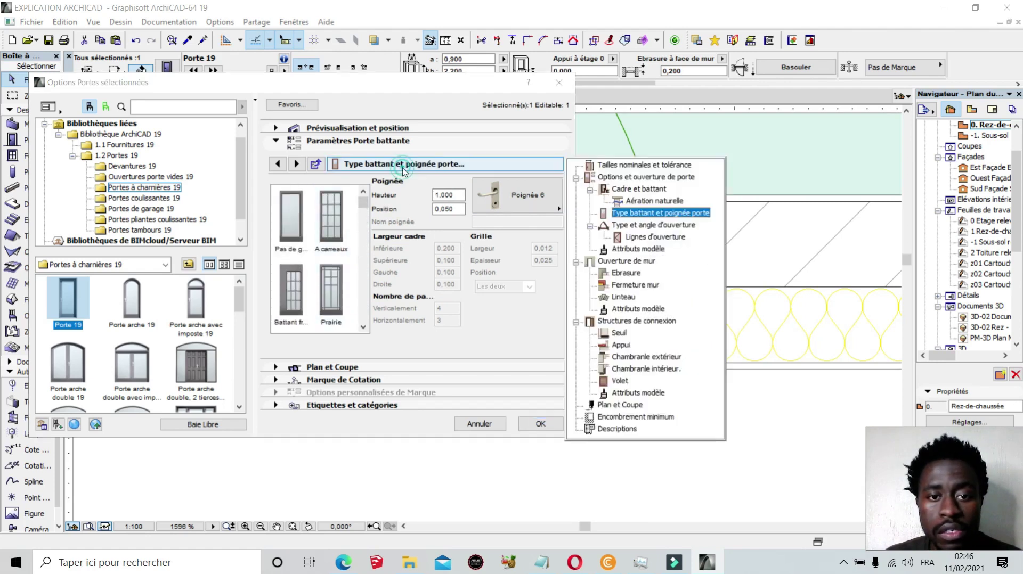
pyautogui.click(314, 165)
pyautogui.click(315, 166)
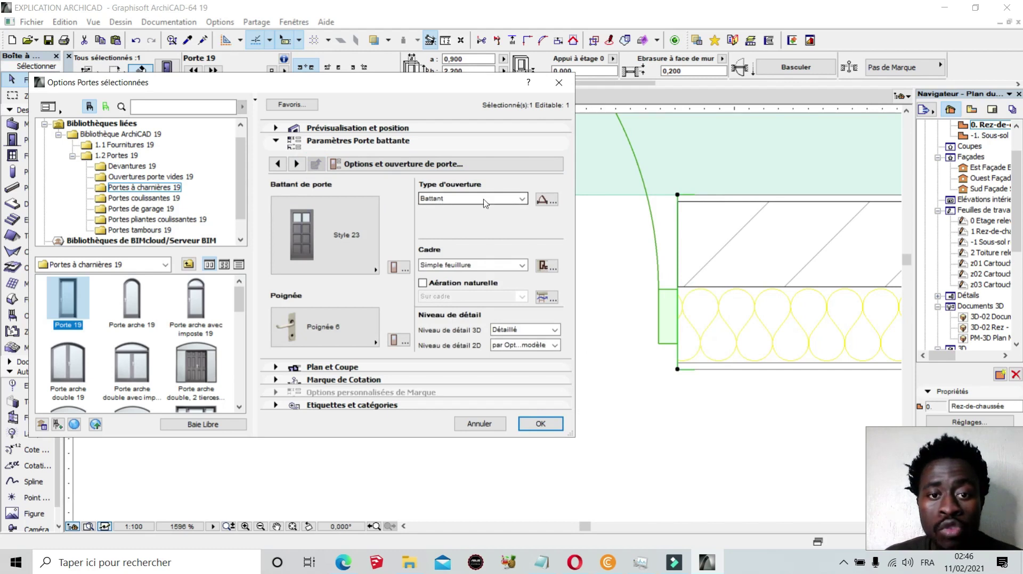
# Examine the door's opening type choices and its 2D and 3D opening angle settings.
pyautogui.click(522, 199)
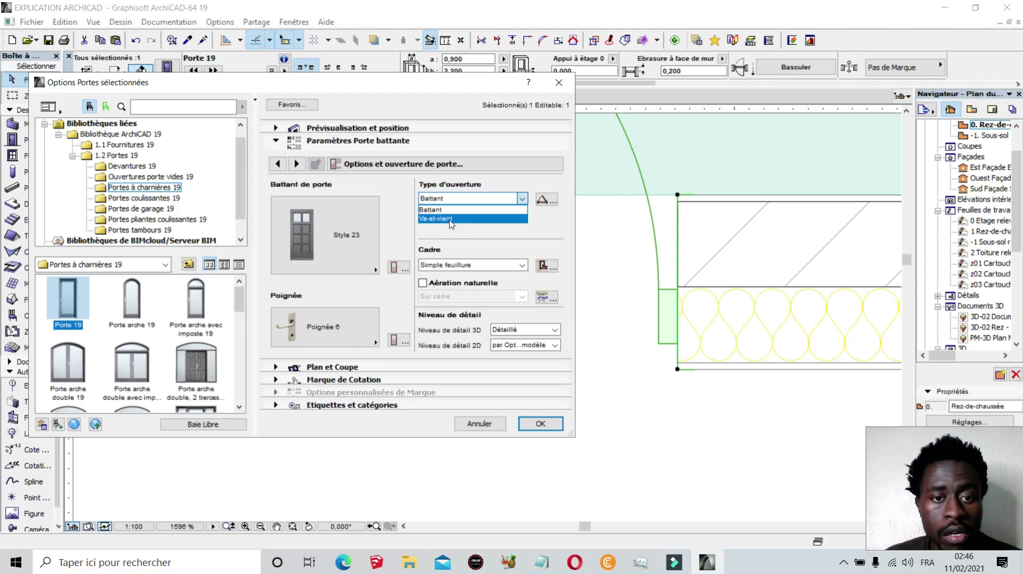
pyautogui.click(481, 243)
pyautogui.click(544, 201)
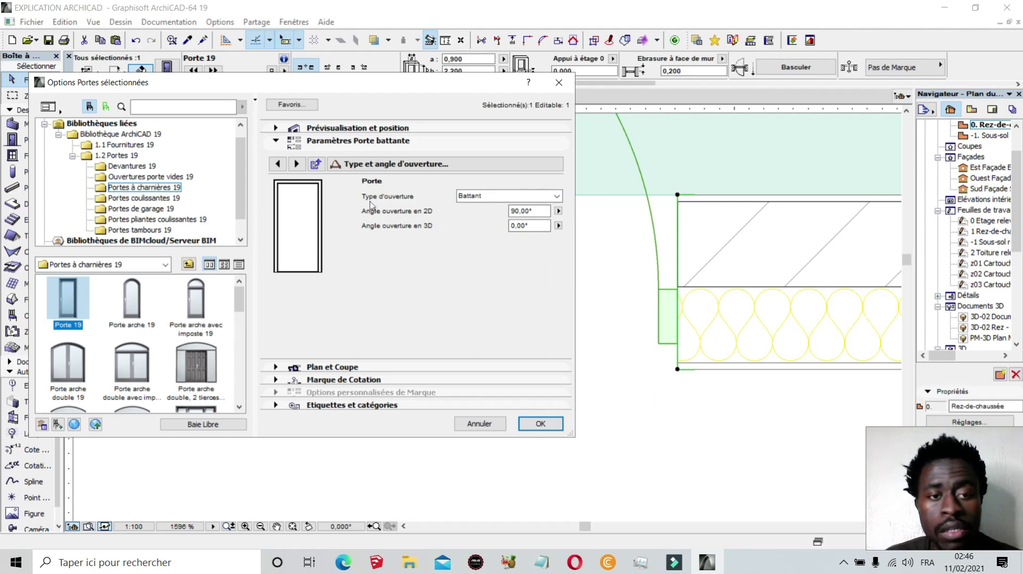
pyautogui.click(316, 164)
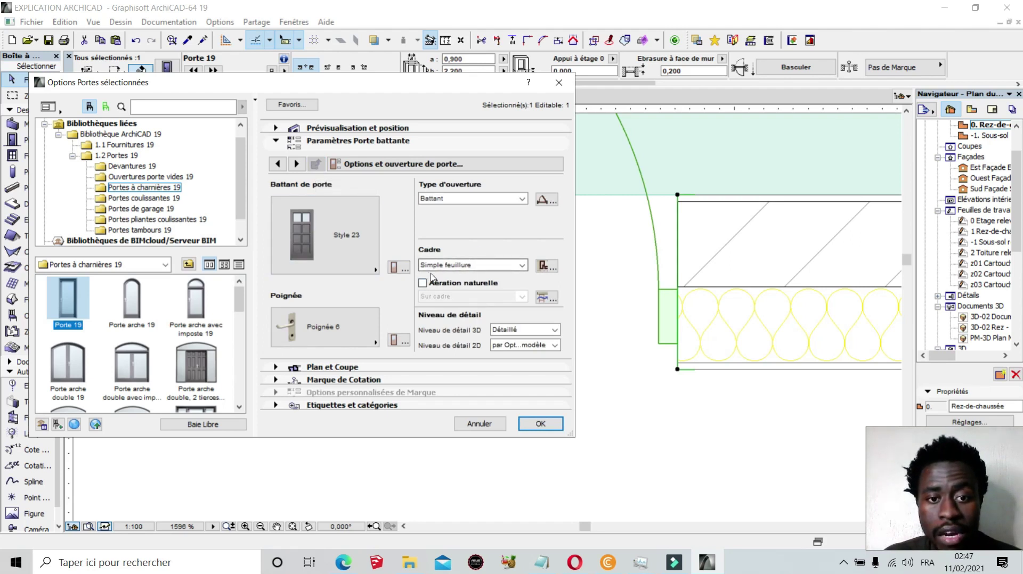
# Review the frame style choices, keeping Simple feuillure, and examine the detailed frame and leaf dimensions.
pyautogui.click(523, 266)
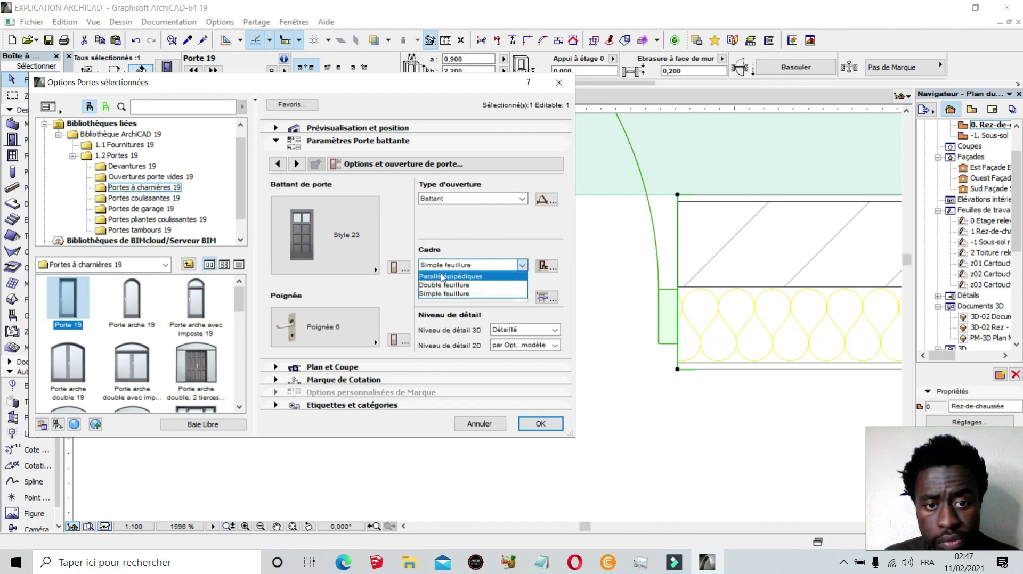
pyautogui.click(514, 293)
pyautogui.click(545, 266)
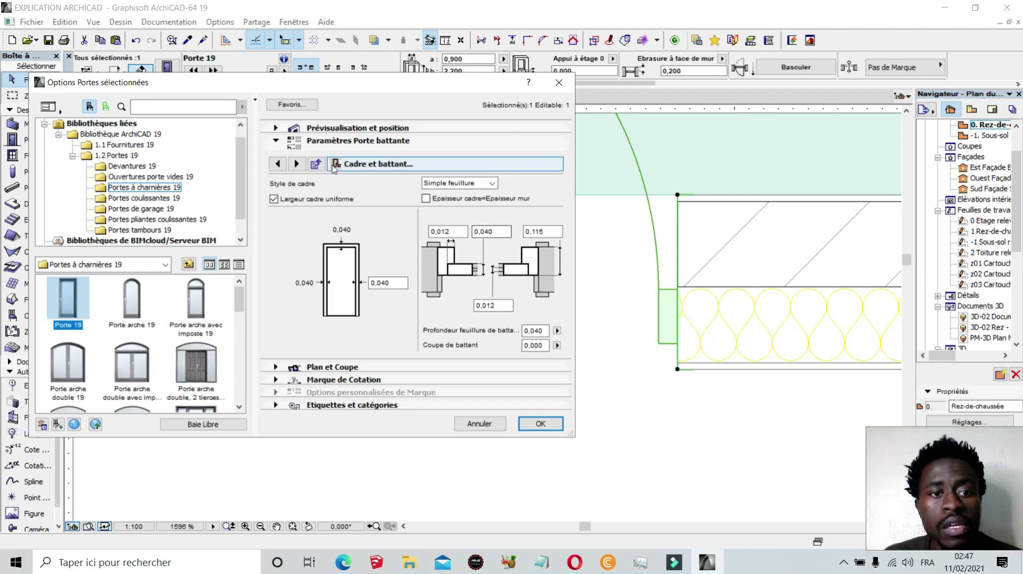
pyautogui.click(315, 165)
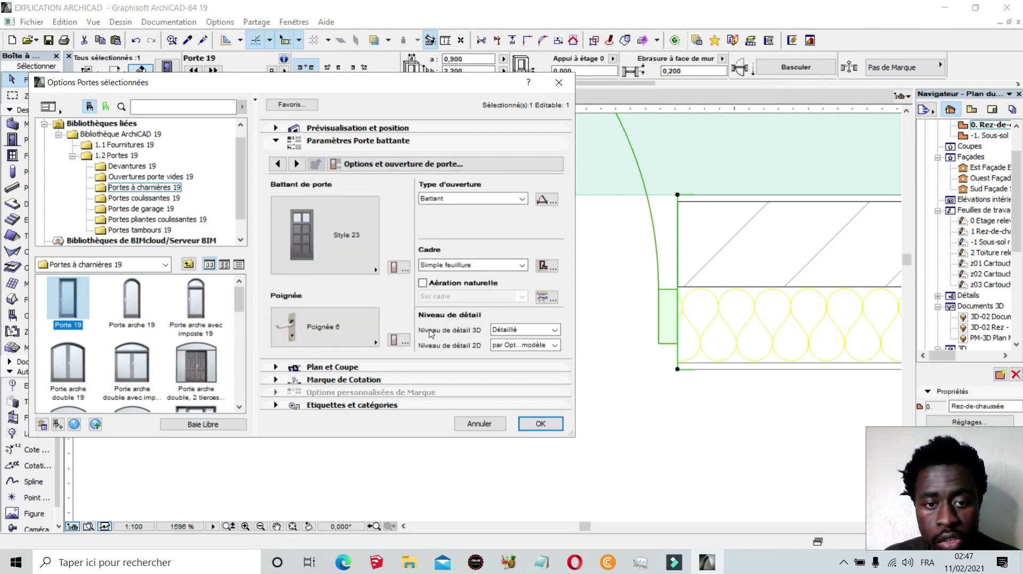
# Examine the available 3D and 2D levels of detail for the door without changing them.
pyautogui.click(554, 330)
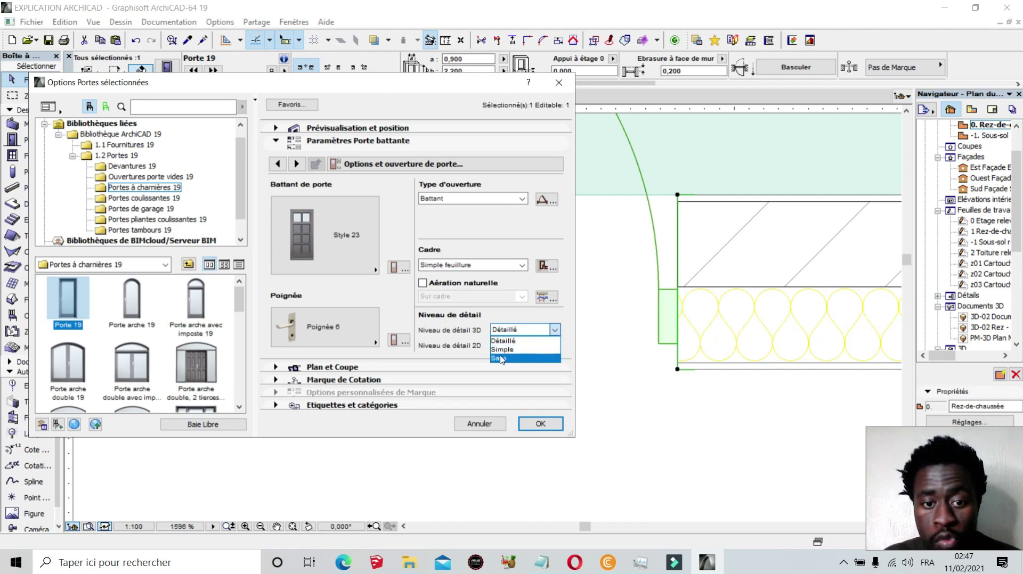
pyautogui.click(463, 354)
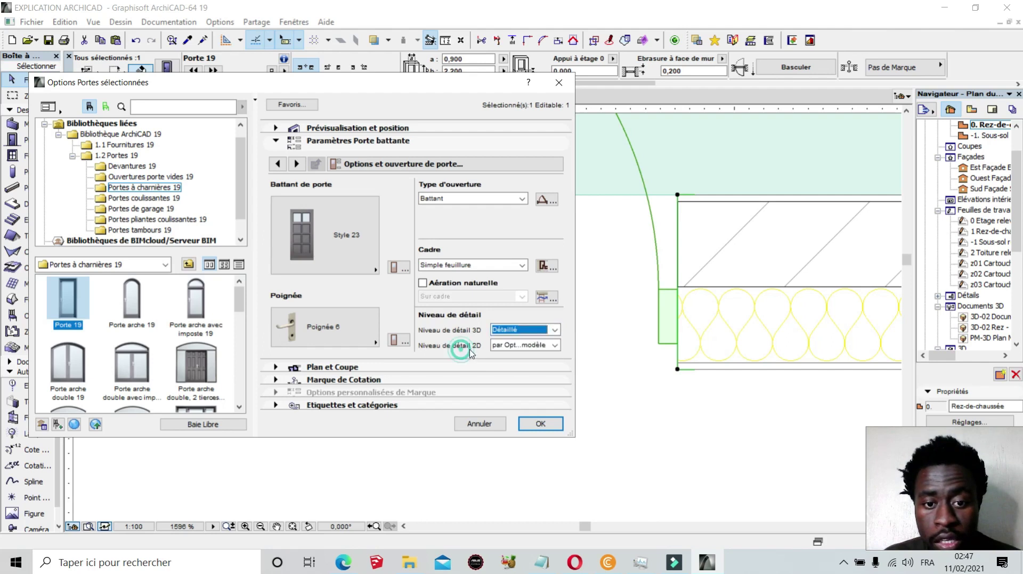
pyautogui.click(555, 345)
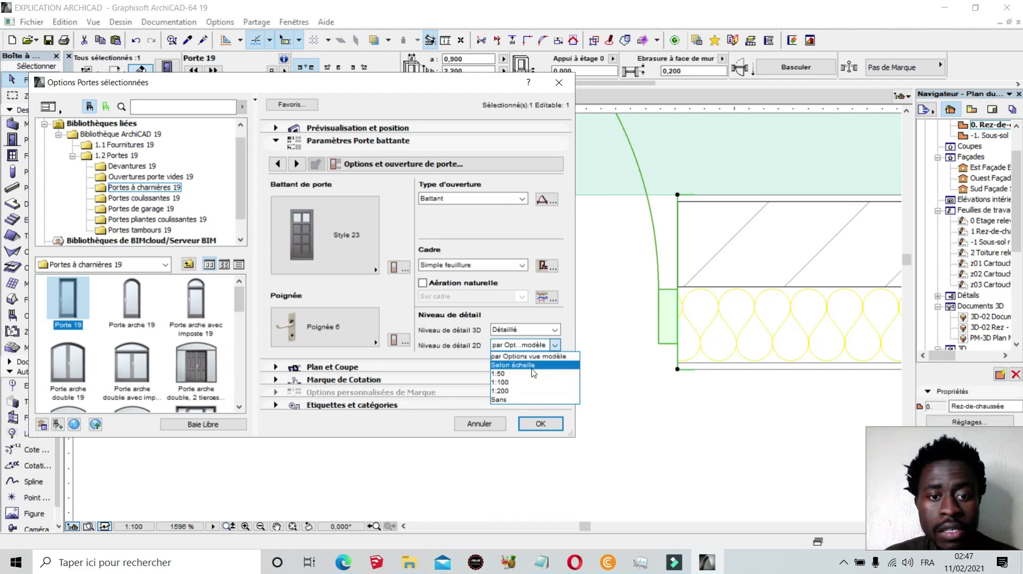
pyautogui.click(498, 237)
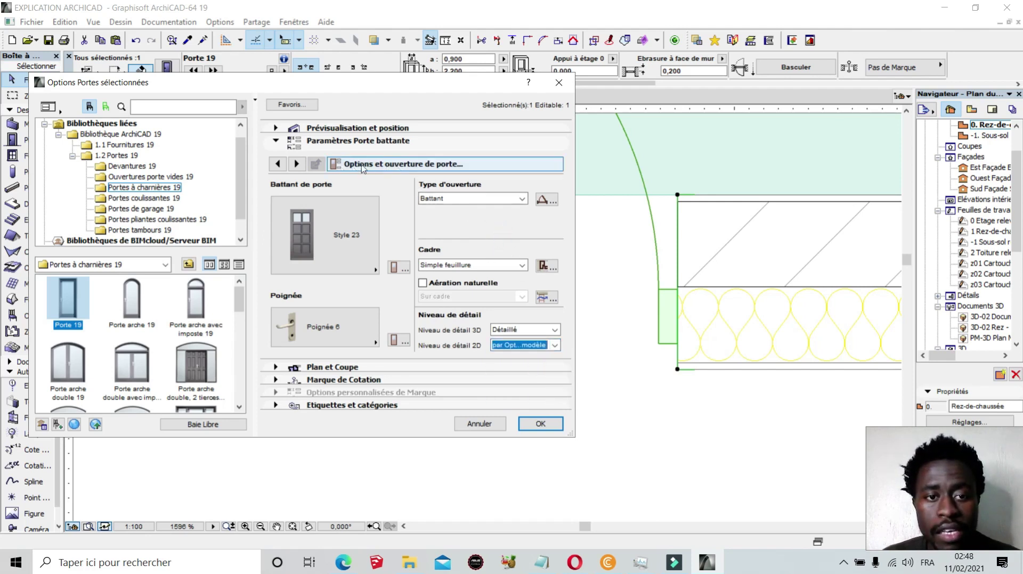
# Review the list of door option pages and look again at the opening type and angle page.
pyautogui.click(424, 168)
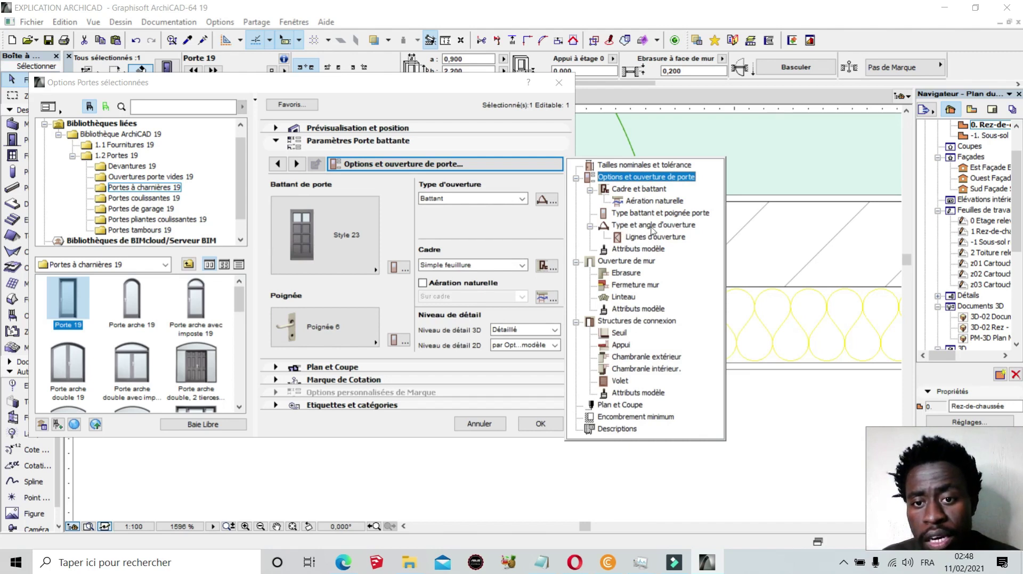
pyautogui.click(548, 205)
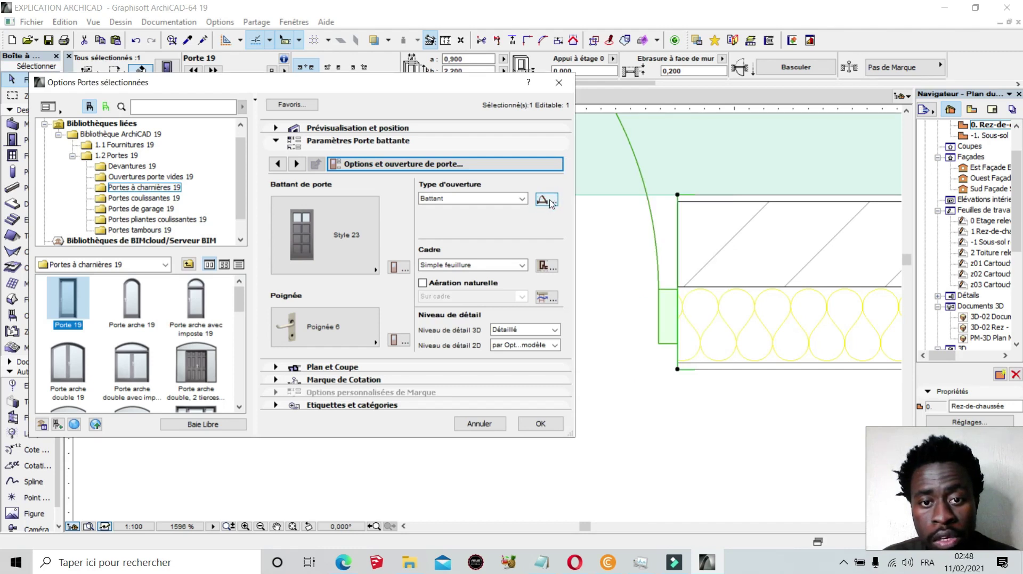
pyautogui.click(549, 201)
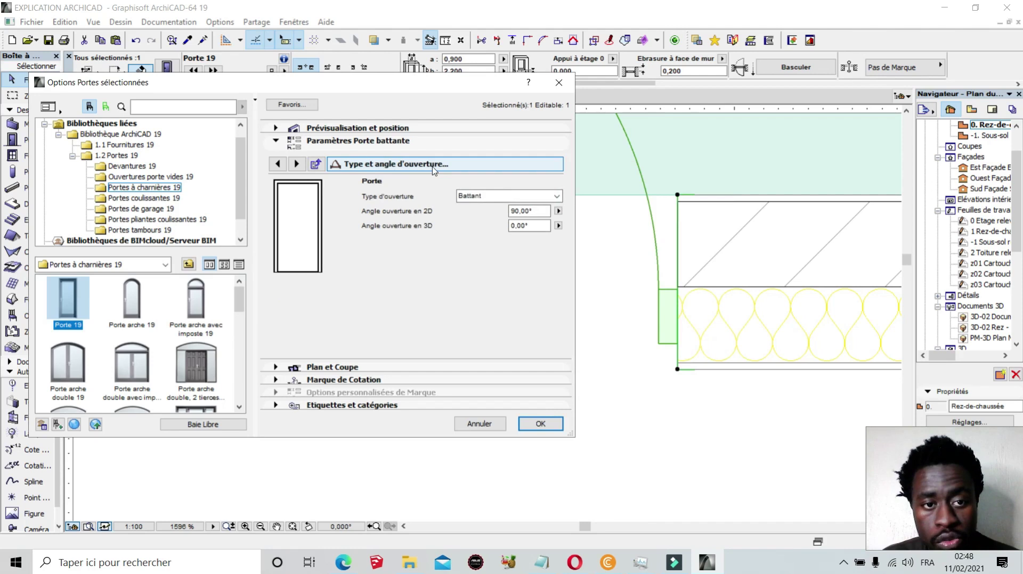
pyautogui.click(317, 166)
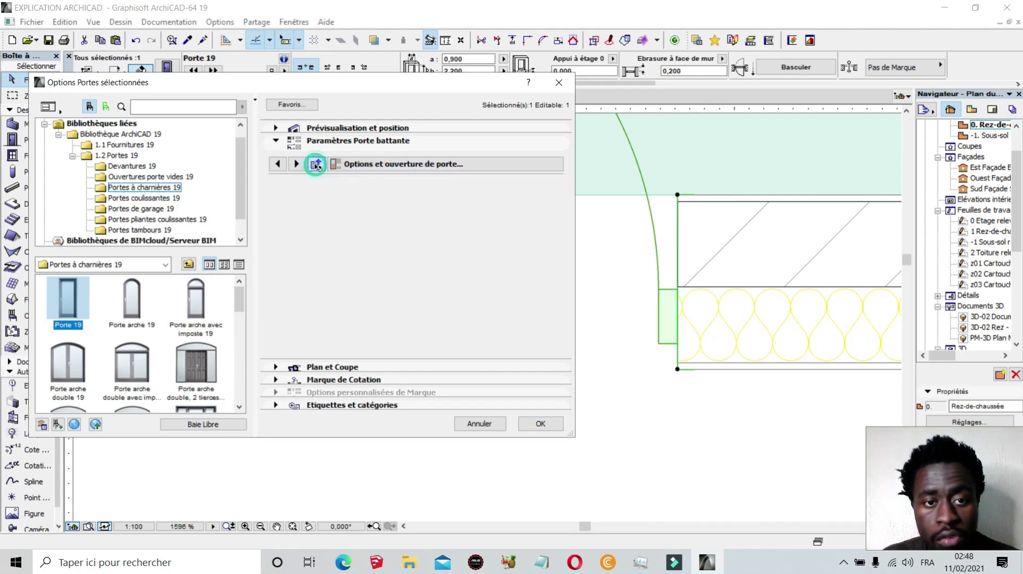
# Open the door's Attributs modèle page and examine the surface materials available for the exterior frame without changing them.
pyautogui.click(368, 168)
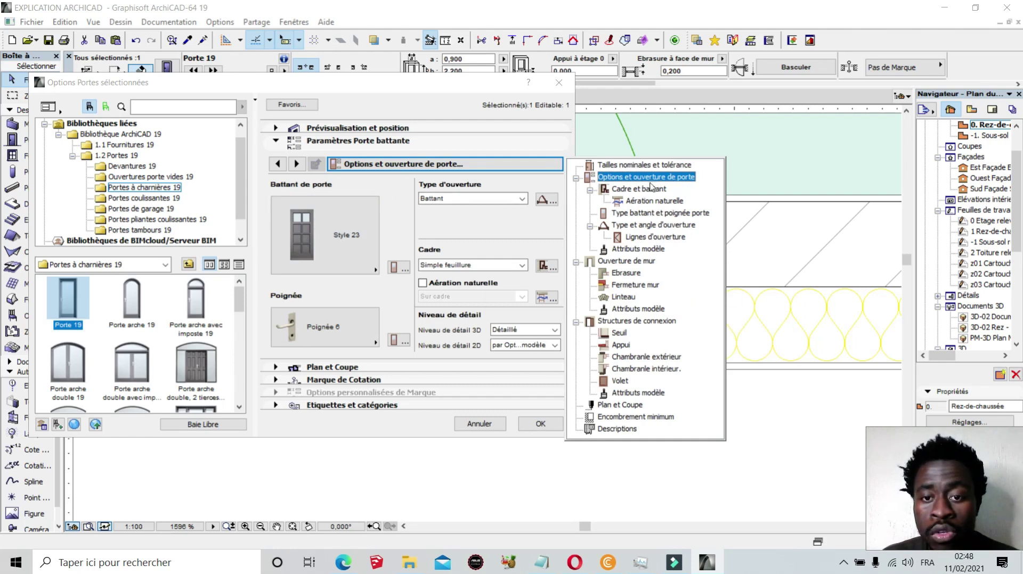
pyautogui.click(655, 250)
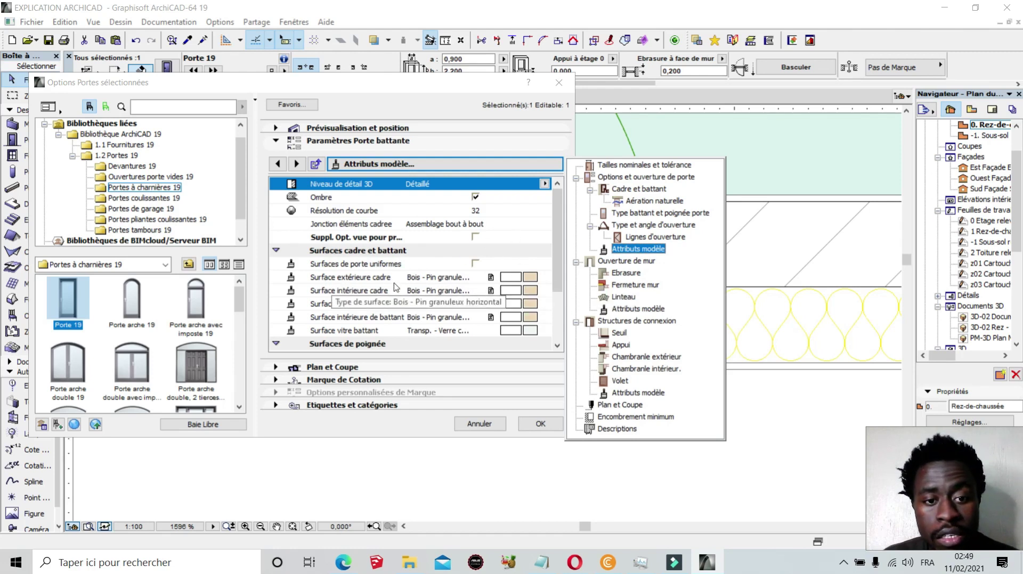
pyautogui.click(531, 281)
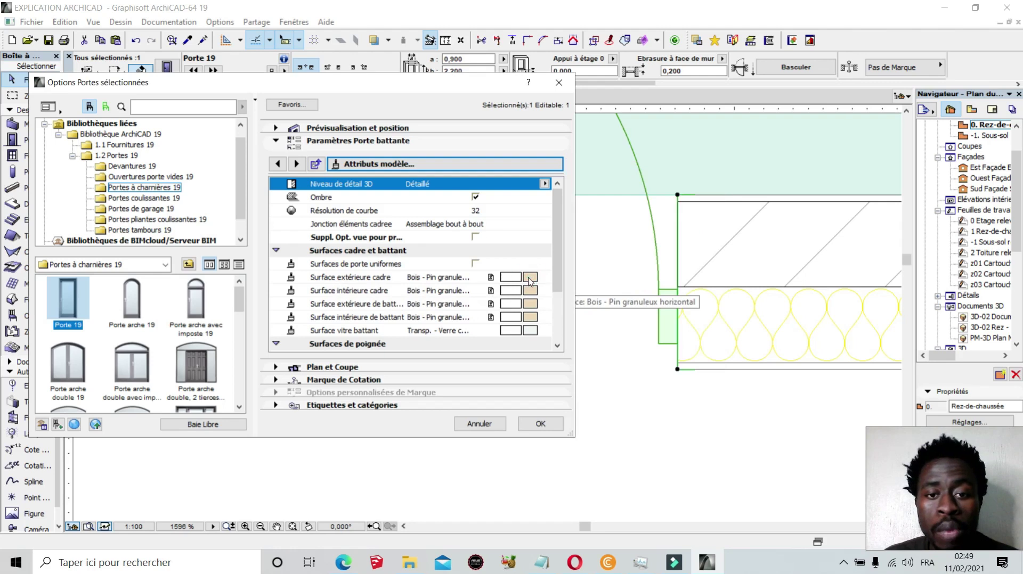
pyautogui.click(531, 278)
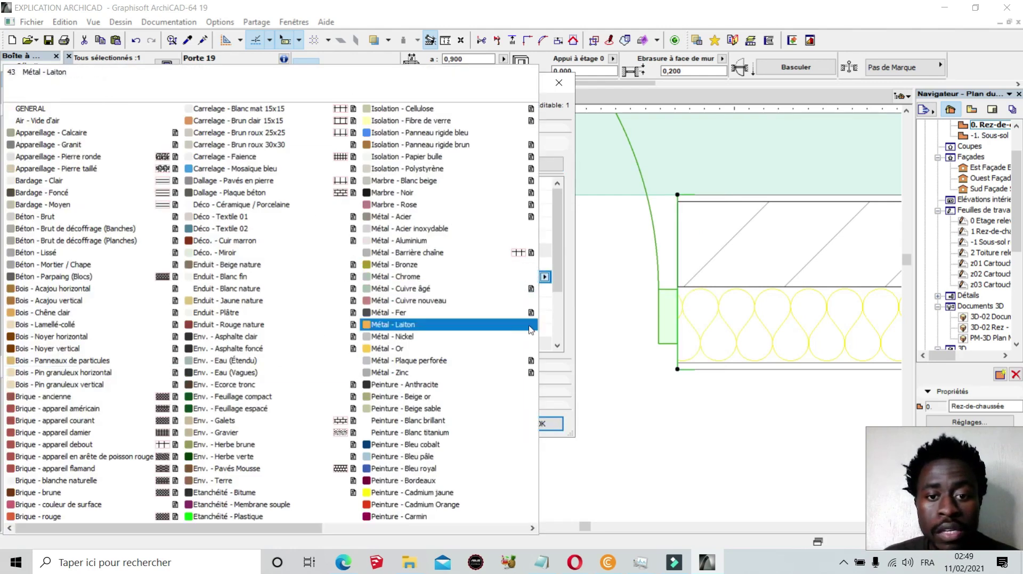
pyautogui.click(558, 311)
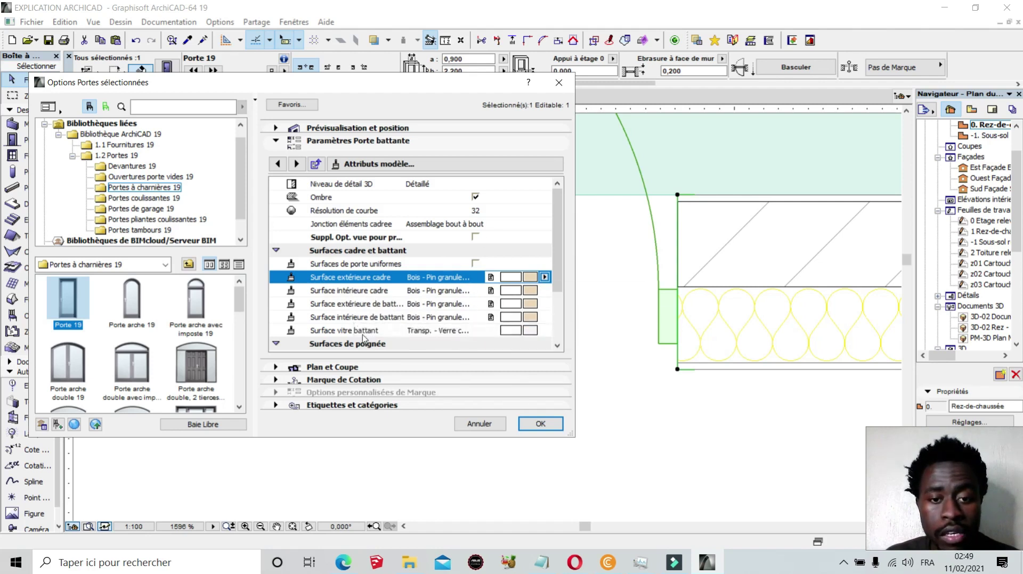
pyautogui.click(532, 279)
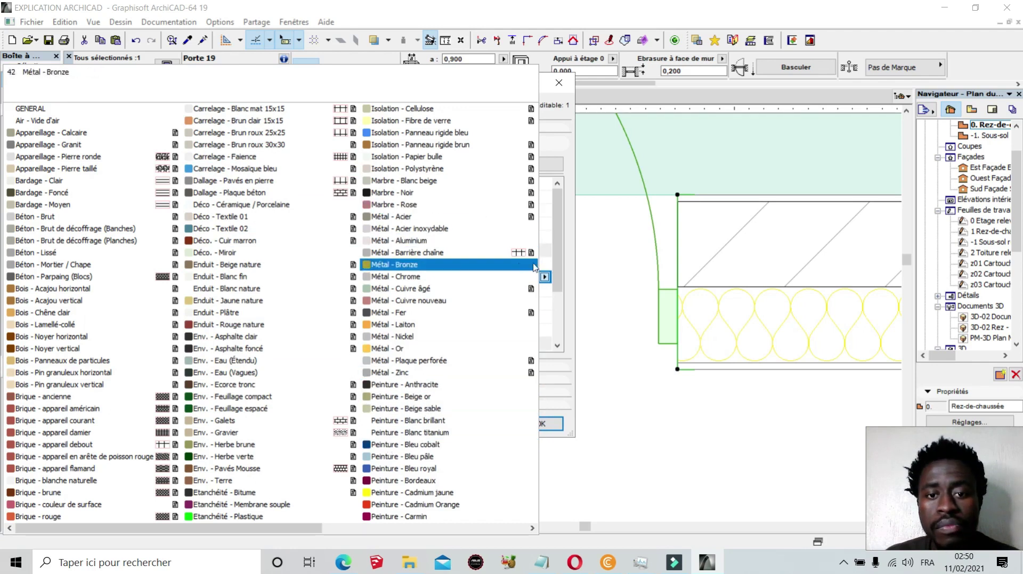
pyautogui.click(560, 268)
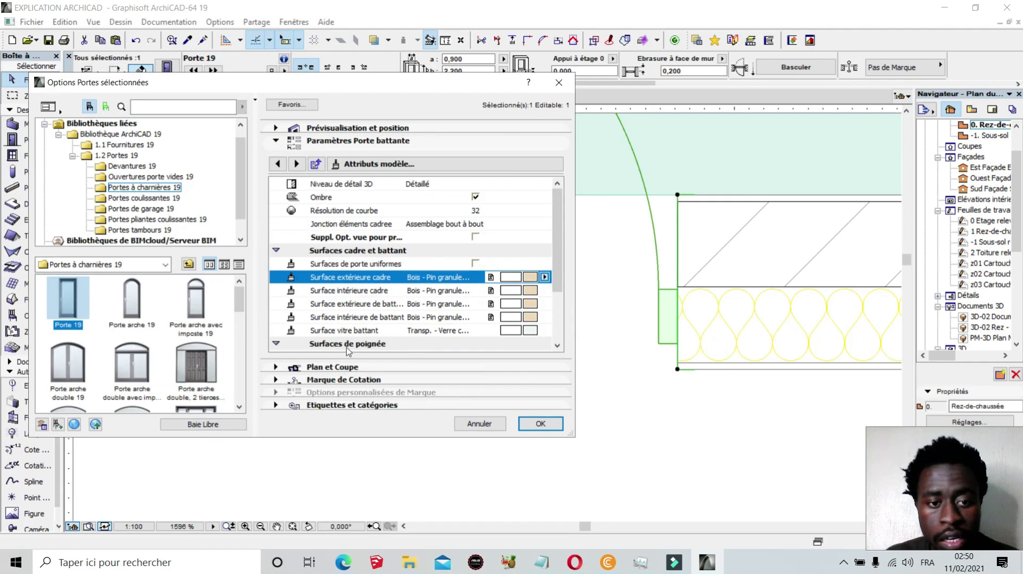
# Collapse the handle surfaces group and examine the 3D pens for frame and leaf, including the pens available for the frame.
pyautogui.click(276, 344)
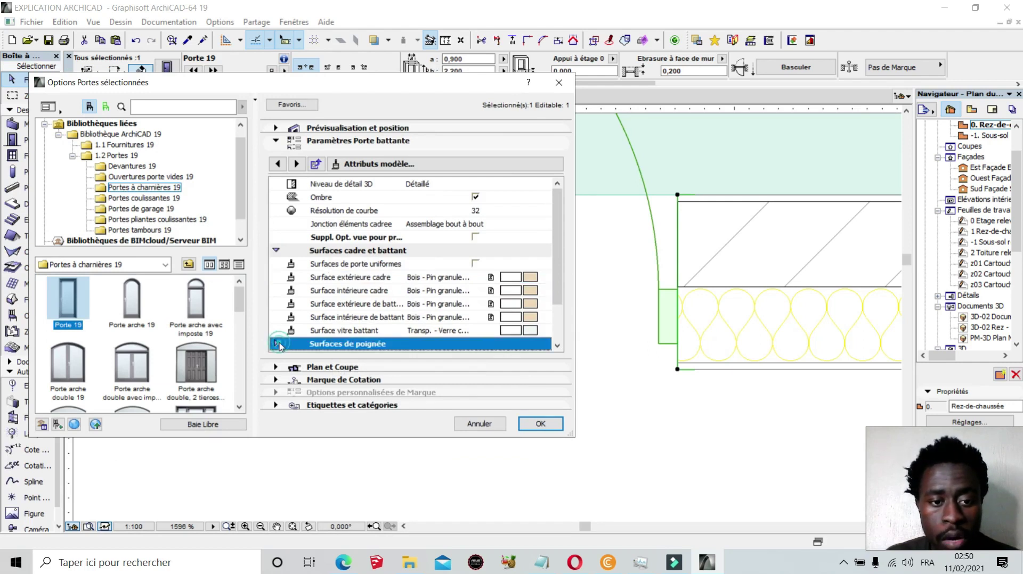
pyautogui.scroll(-1, 402, 289)
pyautogui.scroll(-1, 402, 289)
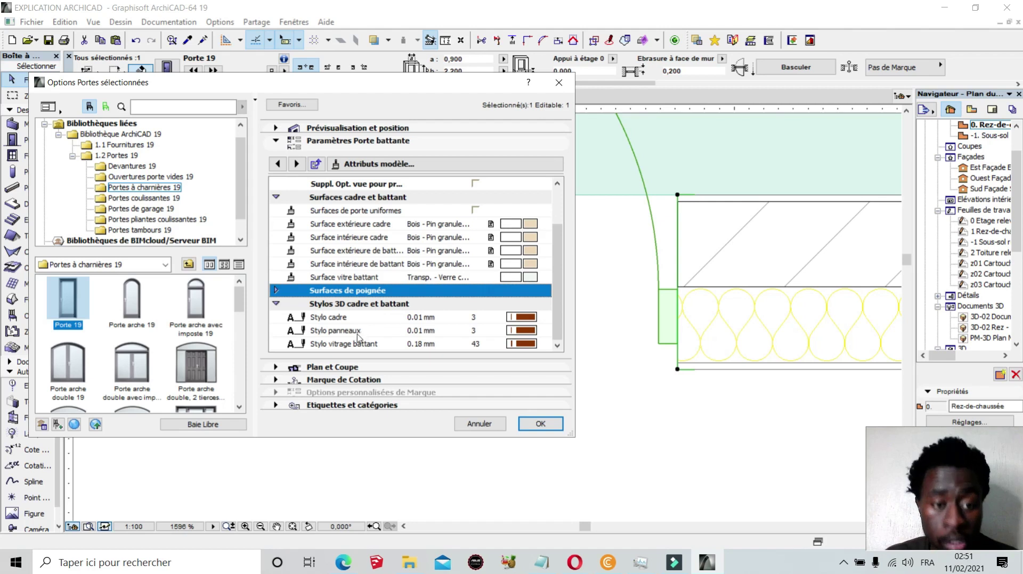
pyautogui.click(530, 319)
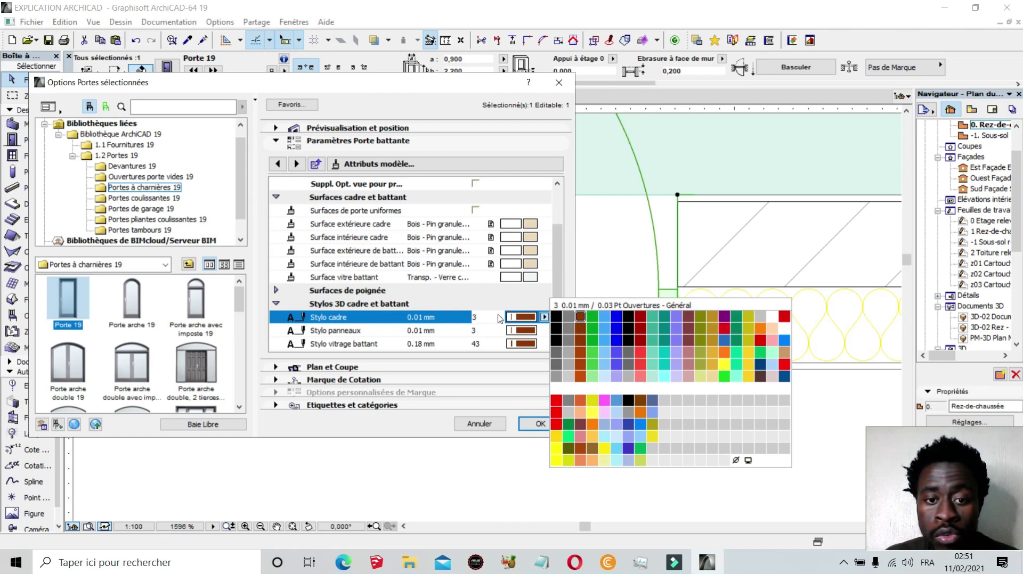
pyautogui.click(555, 318)
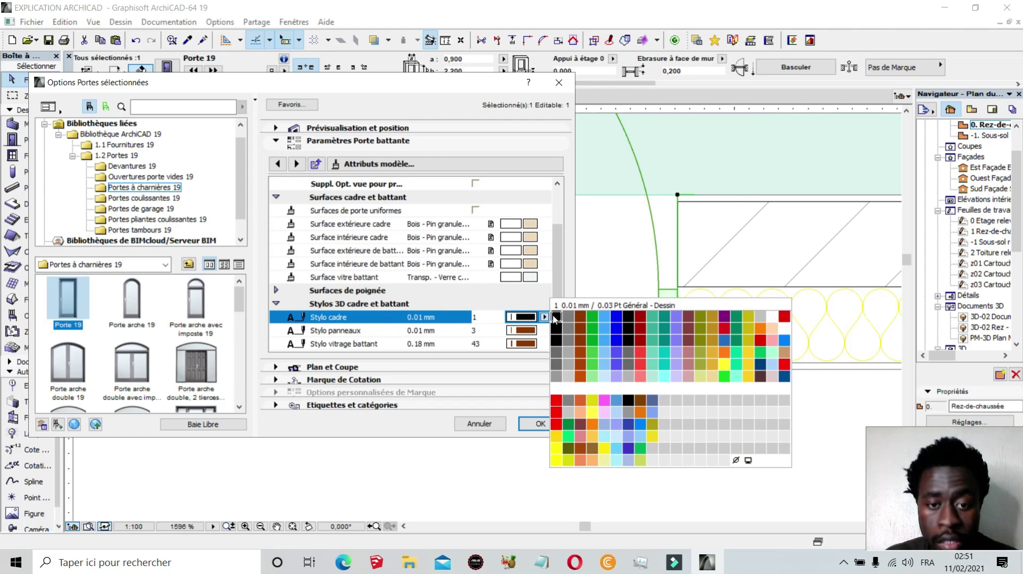
pyautogui.click(479, 294)
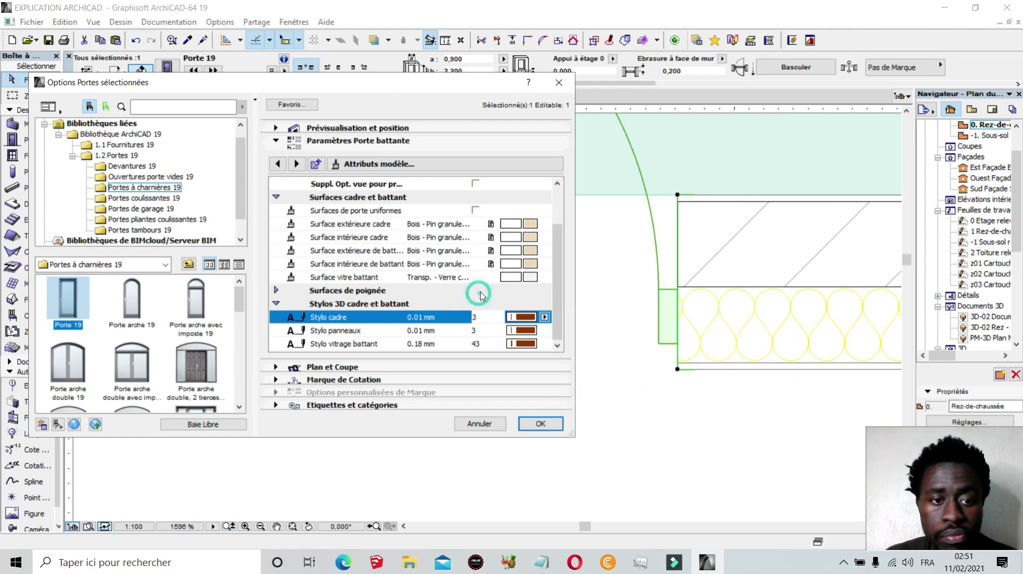
# Expand the handle surfaces group and examine the materials available for the handle.
pyautogui.click(276, 290)
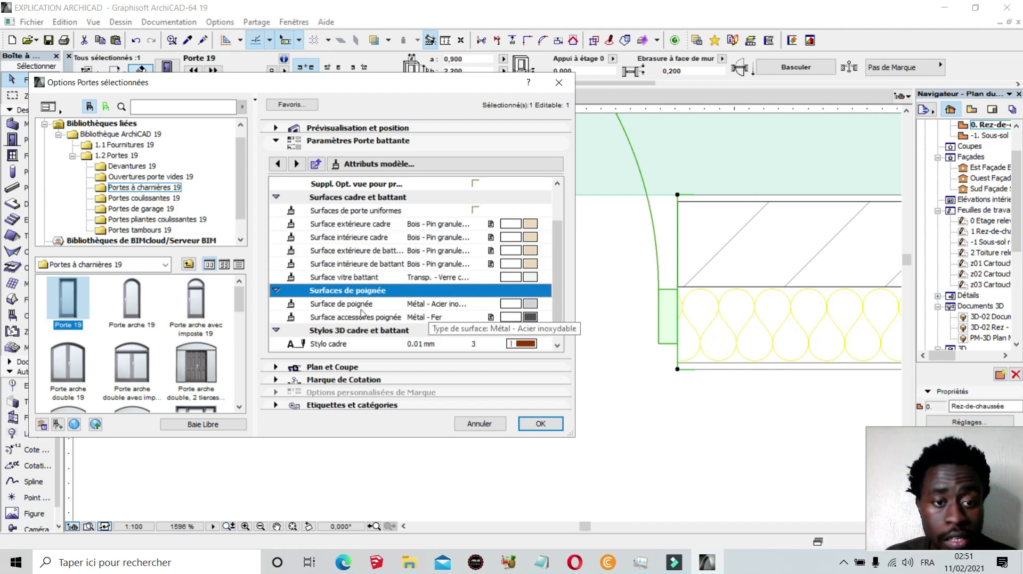
pyautogui.click(531, 316)
pyautogui.click(425, 341)
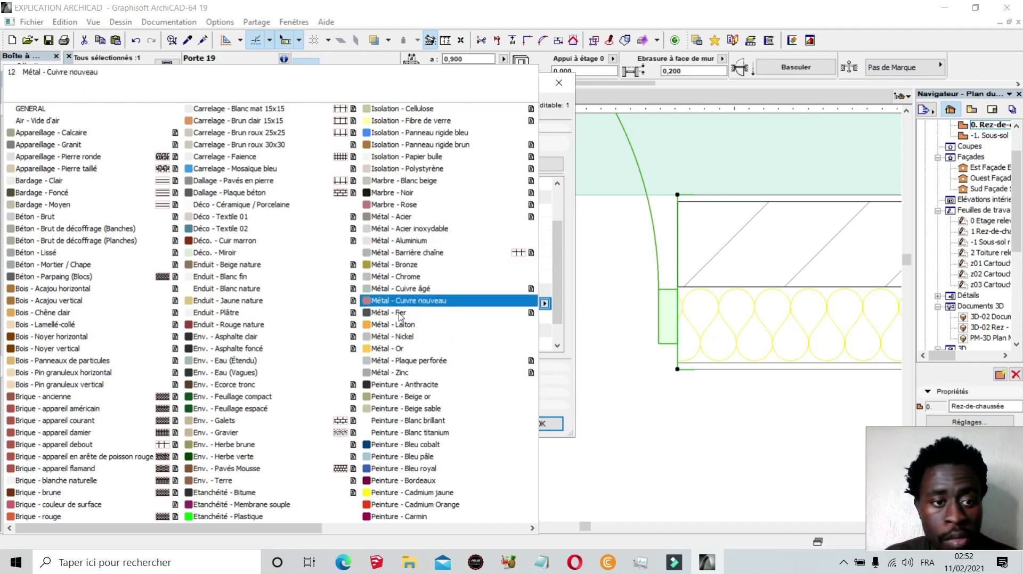
pyautogui.click(558, 308)
pyautogui.scroll(-2, 375, 324)
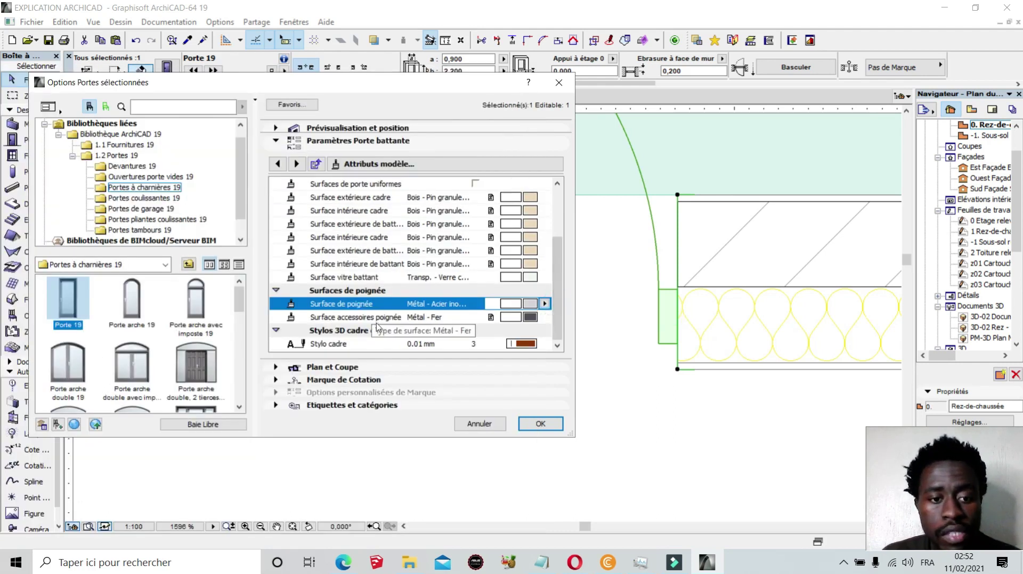
pyautogui.scroll(3, 398, 346)
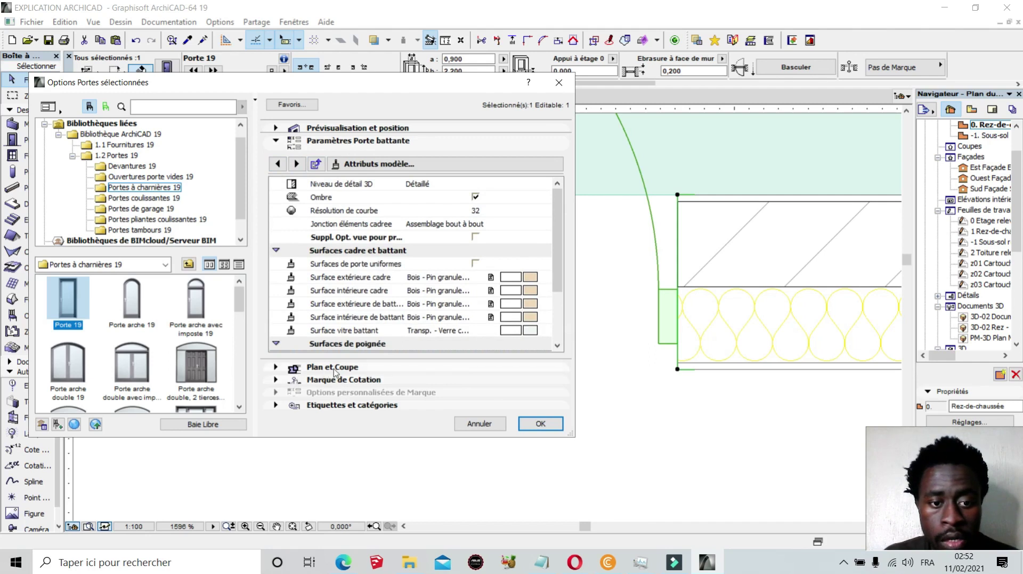
# Examine the door's Plan et Coupe settings, including the cut line pens and the available cut fills, without changing them.
pyautogui.click(275, 367)
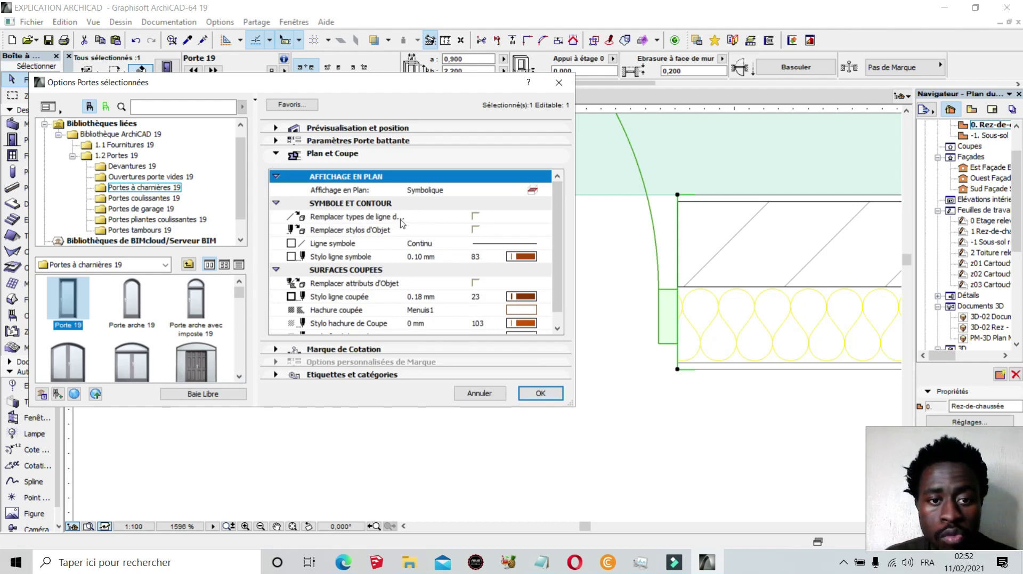
pyautogui.click(381, 220)
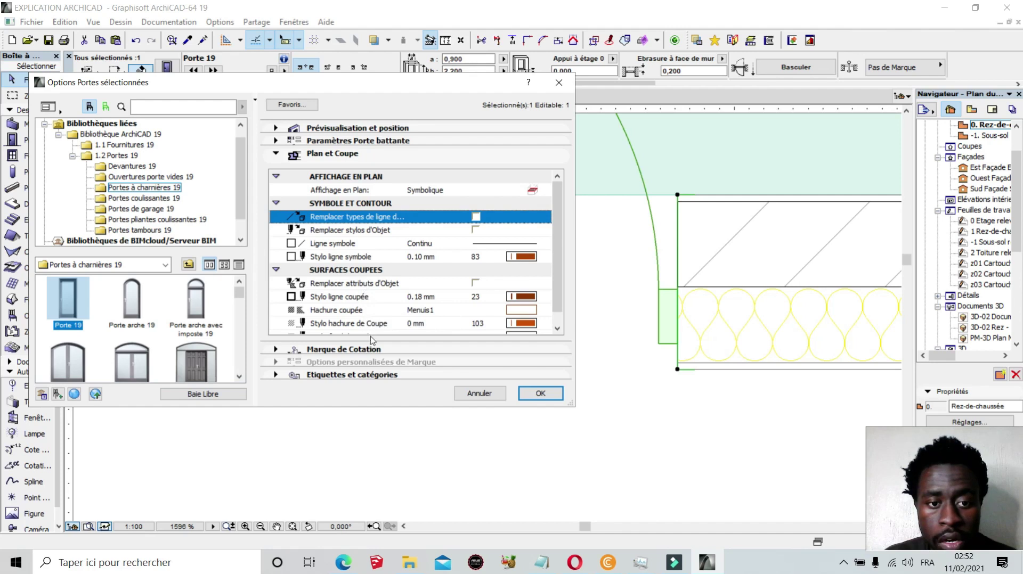
pyautogui.scroll(-1, 386, 338)
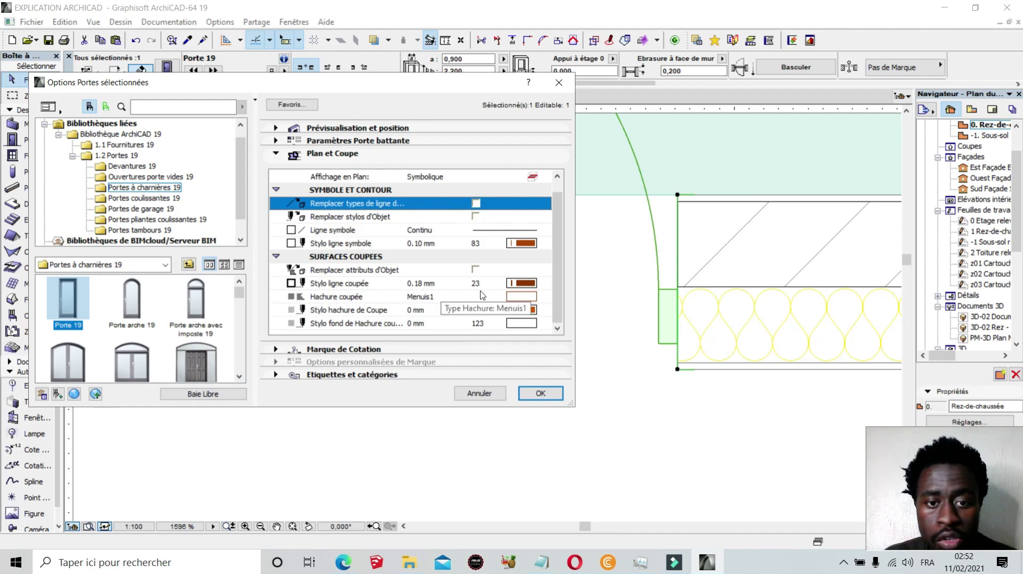
pyautogui.click(528, 287)
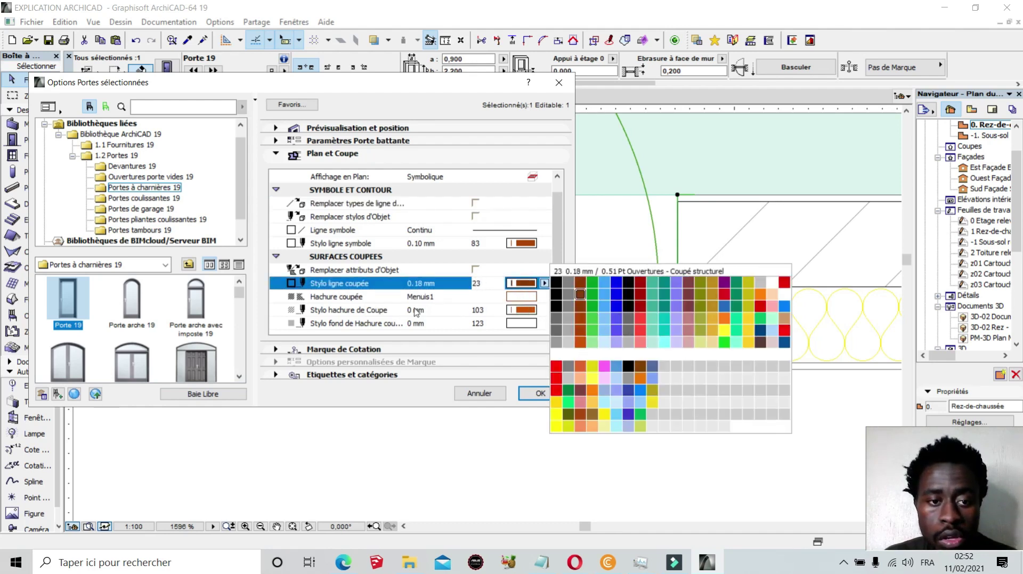
pyautogui.click(346, 301)
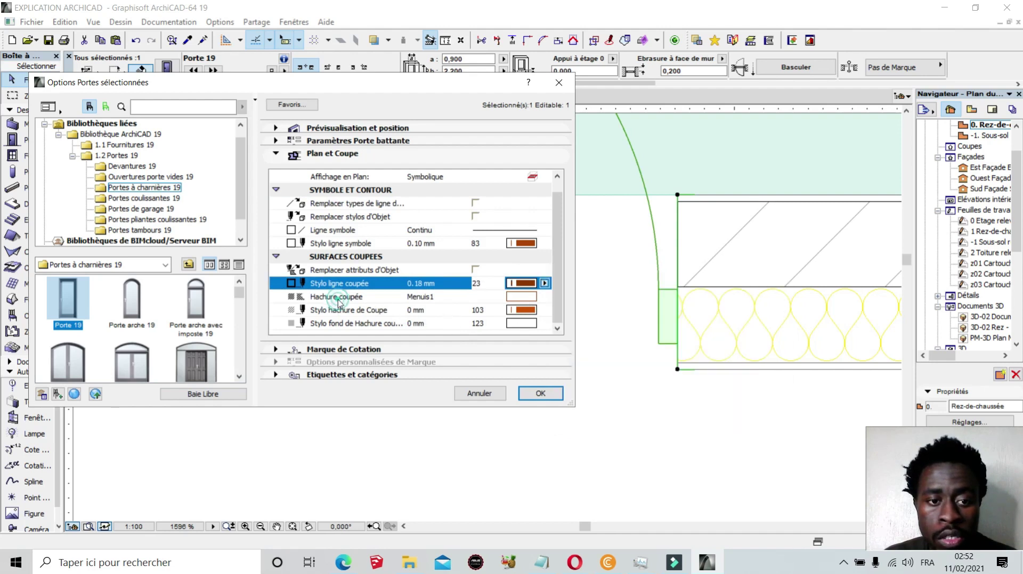
pyautogui.click(337, 297)
pyautogui.click(543, 297)
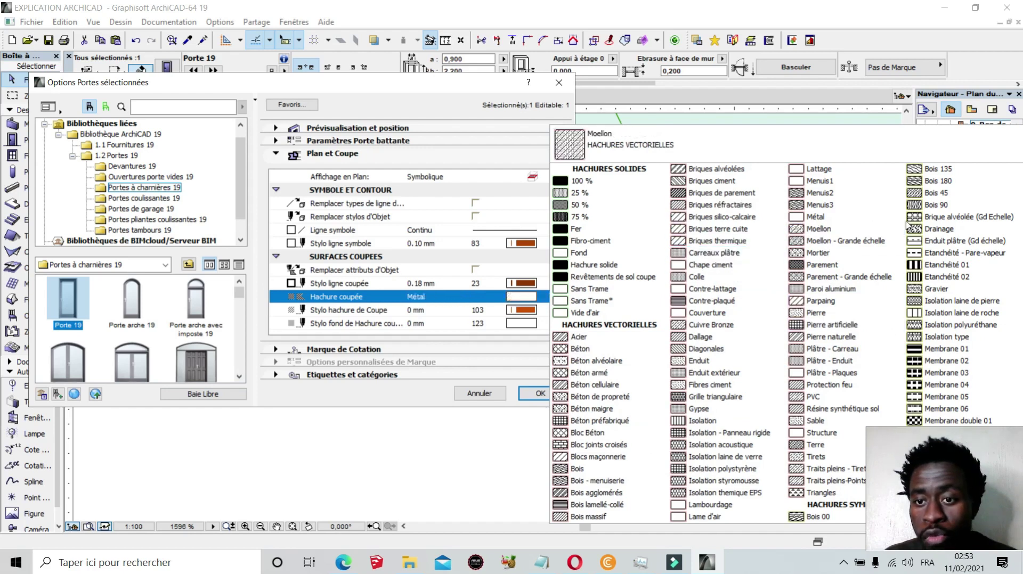
pyautogui.click(515, 265)
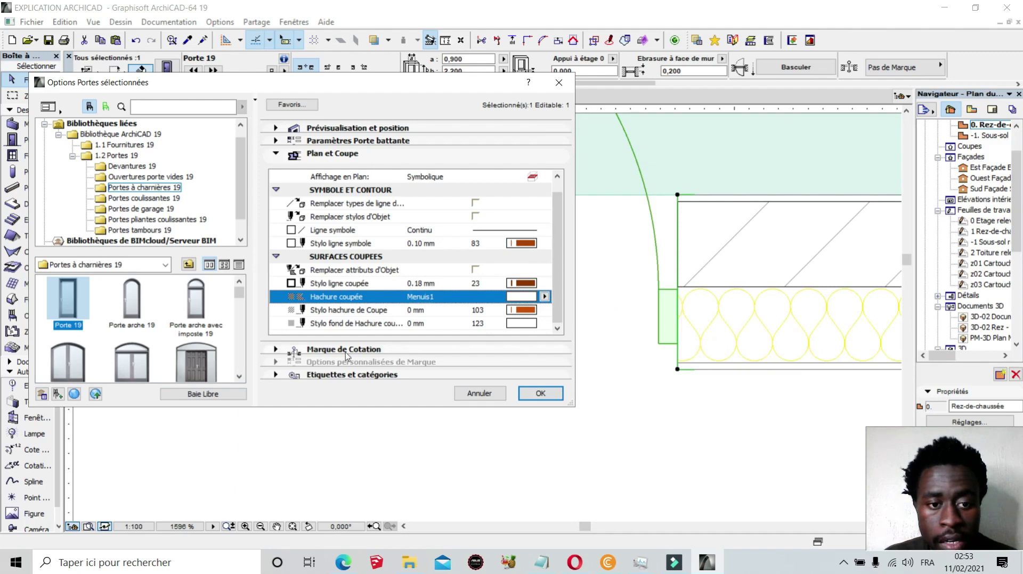
# Assign the Marque de cotation basique marker to the door.
pyautogui.click(276, 349)
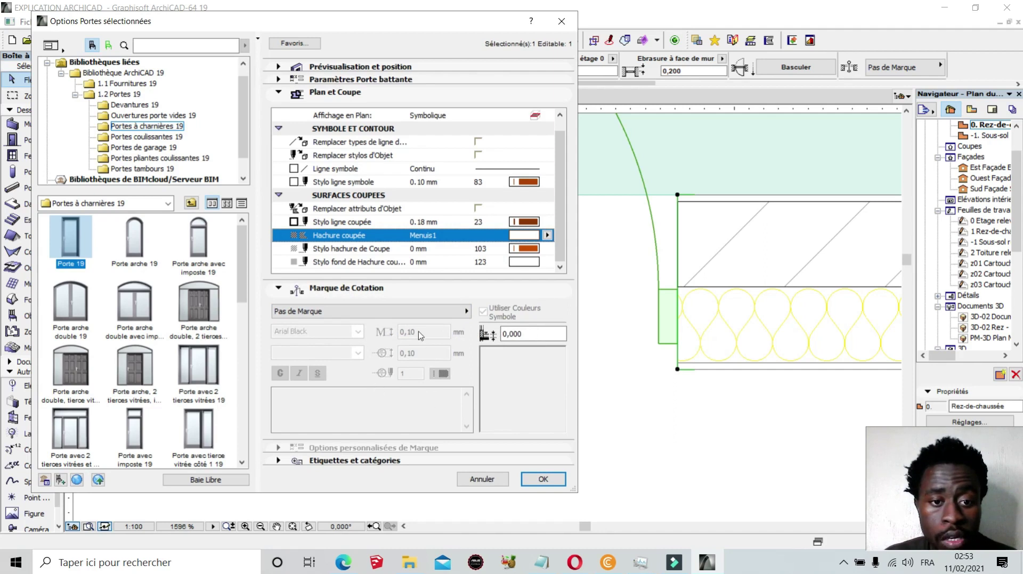
pyautogui.click(408, 316)
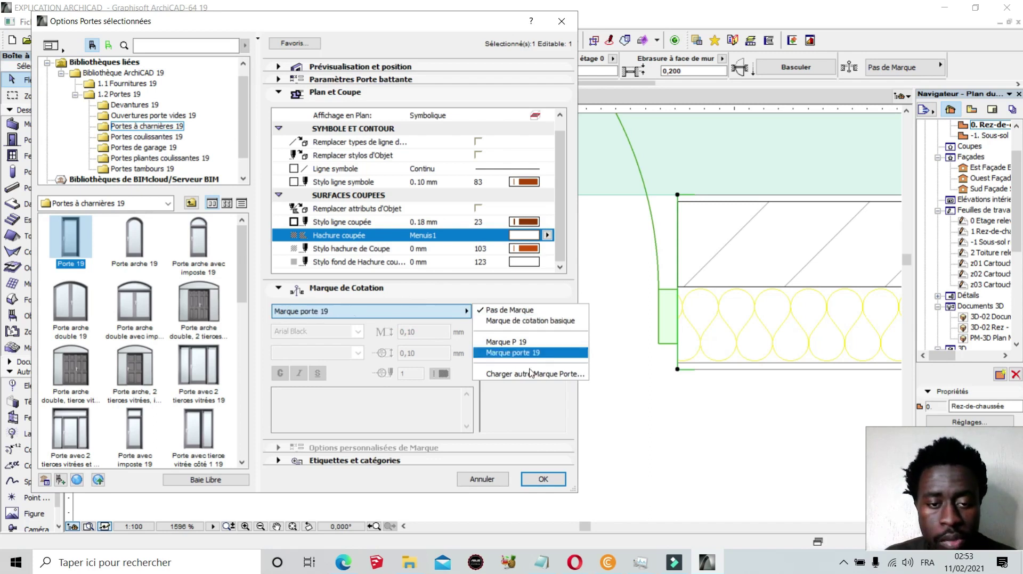
pyautogui.click(519, 321)
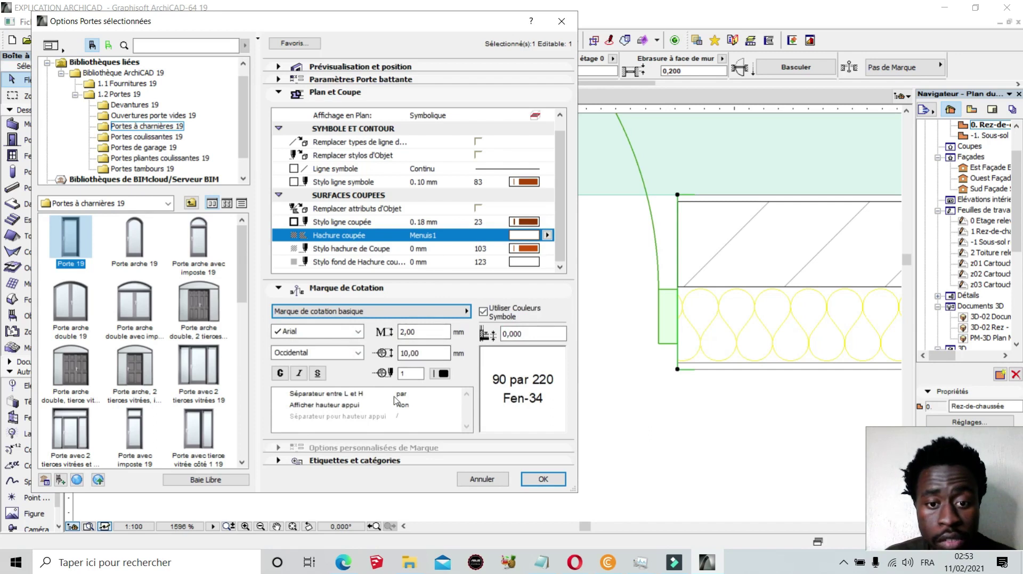
# Examine the fonts and writing scripts available for the door marker, keeping Arial and Occidental.
pyautogui.click(358, 332)
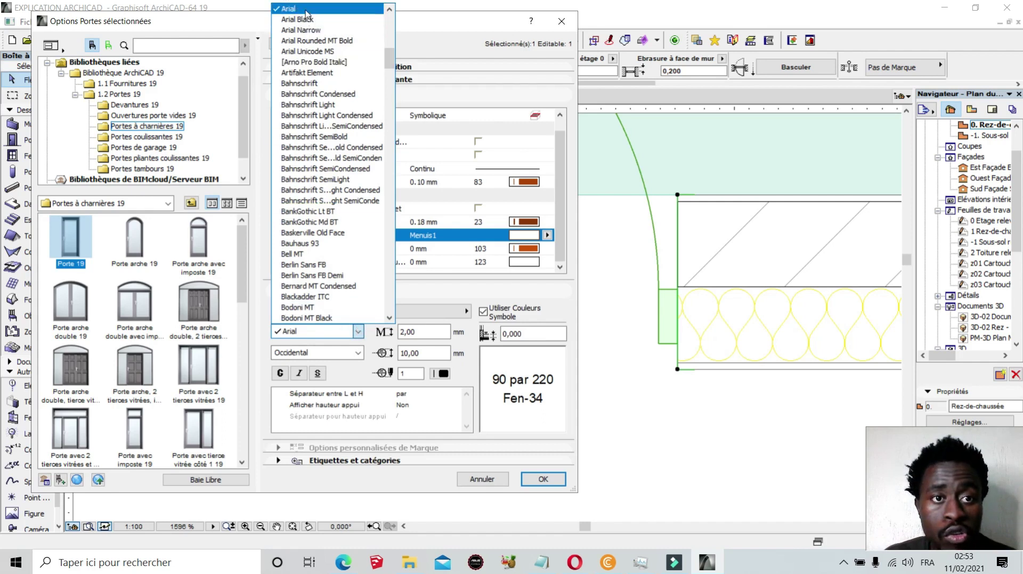
pyautogui.click(456, 48)
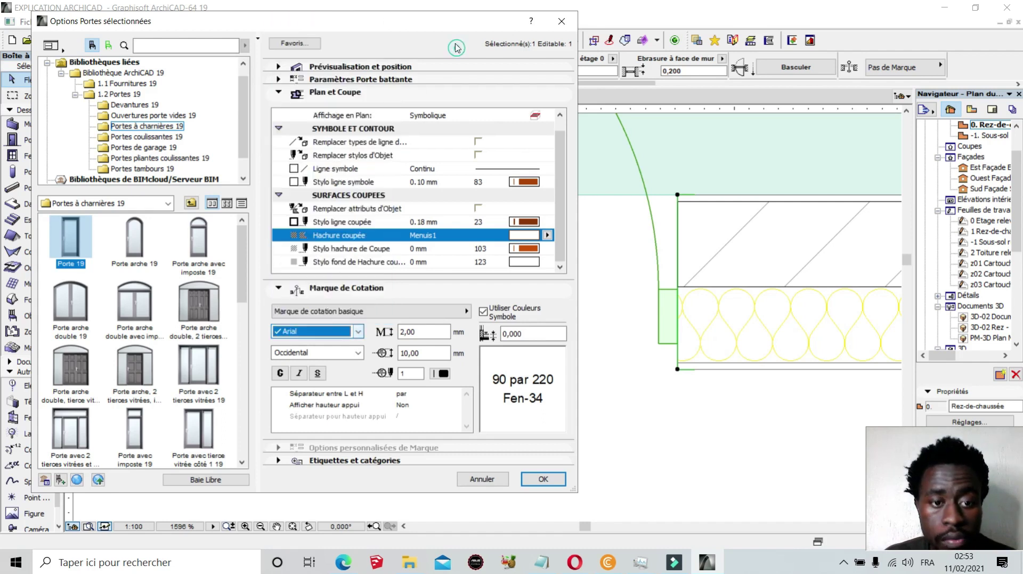
pyautogui.click(359, 355)
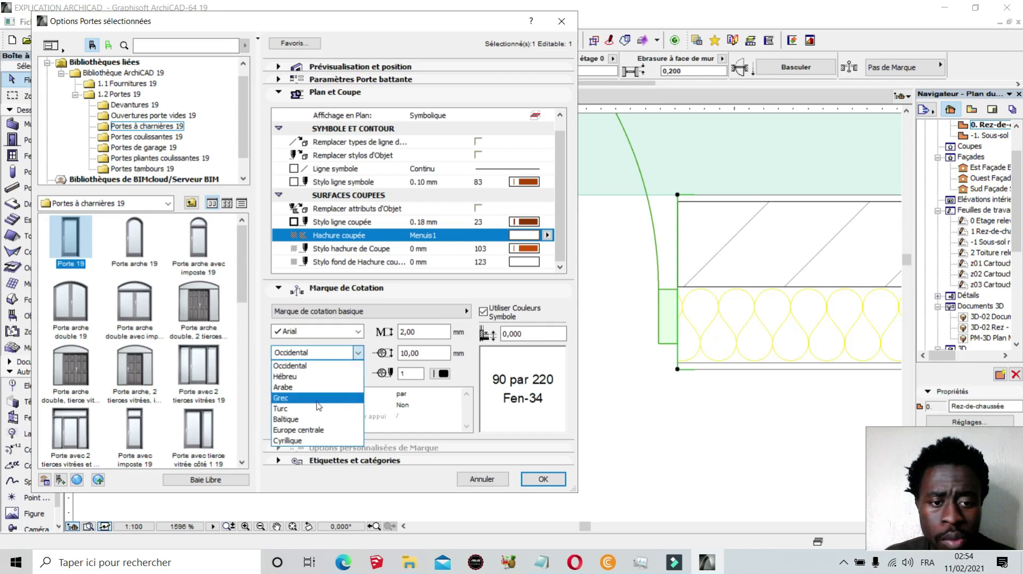
pyautogui.click(432, 296)
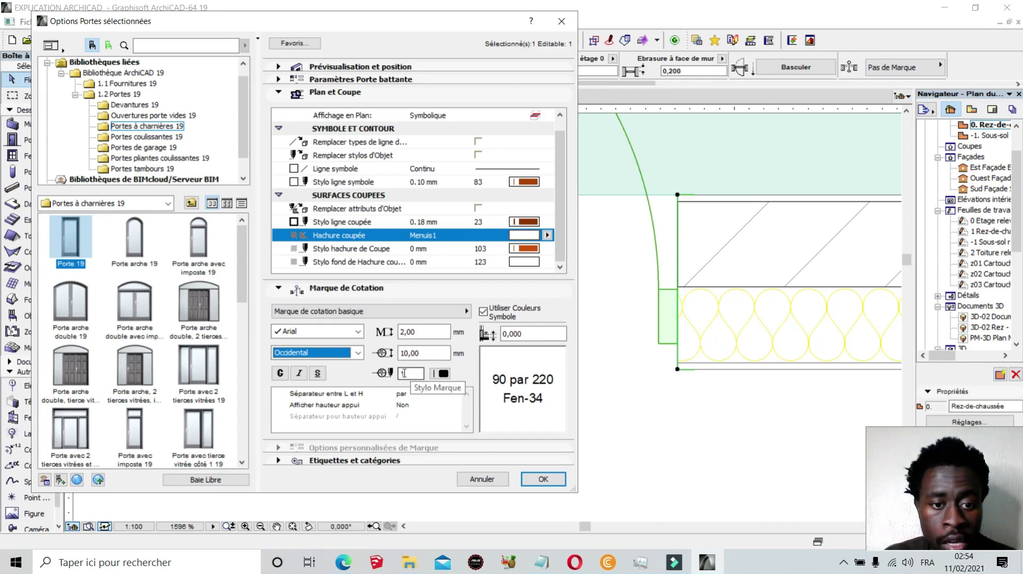
# Try pen 2 for the door marker and restore pen 1.
pyautogui.click(442, 374)
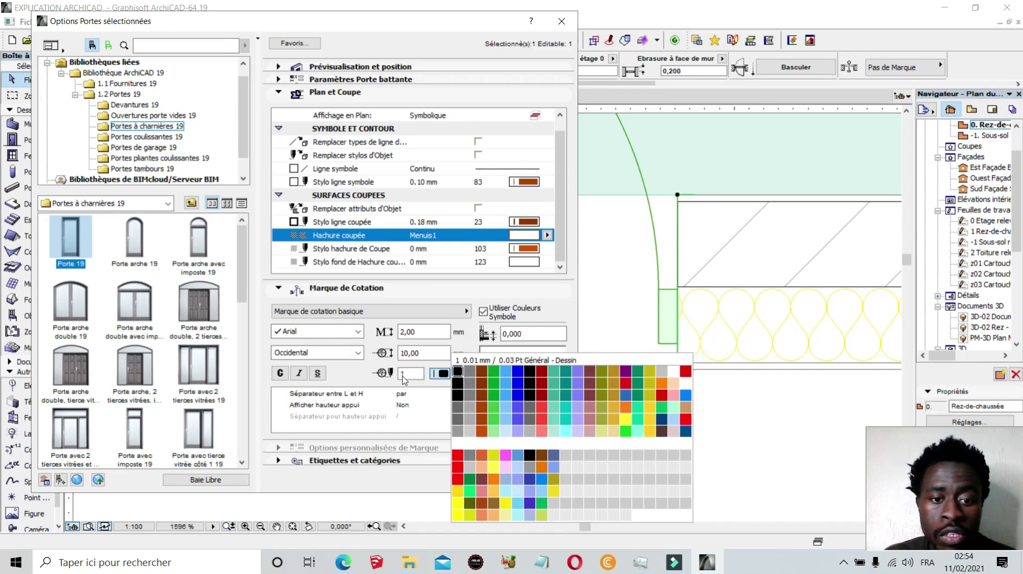
pyautogui.click(471, 377)
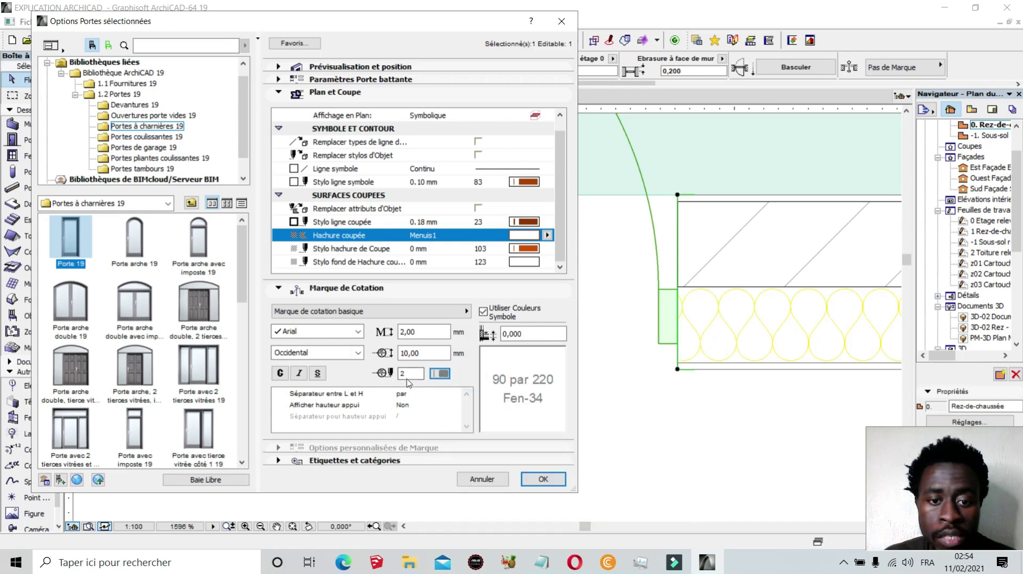
pyautogui.click(441, 374)
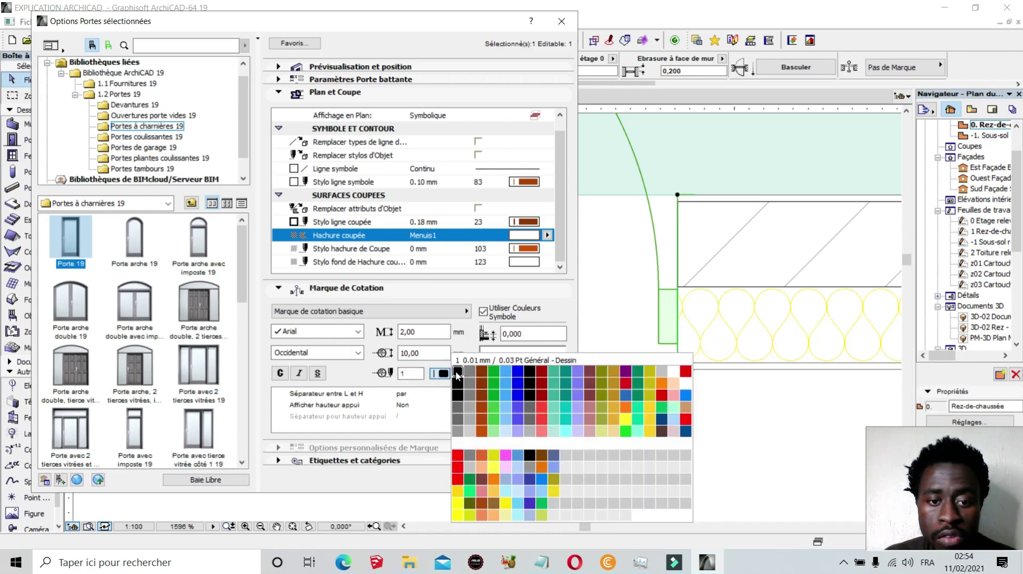
pyautogui.click(456, 374)
# Open the marker's width-height separator for editing and reposition the door options dialog so it is fully visible.
pyautogui.click(435, 394)
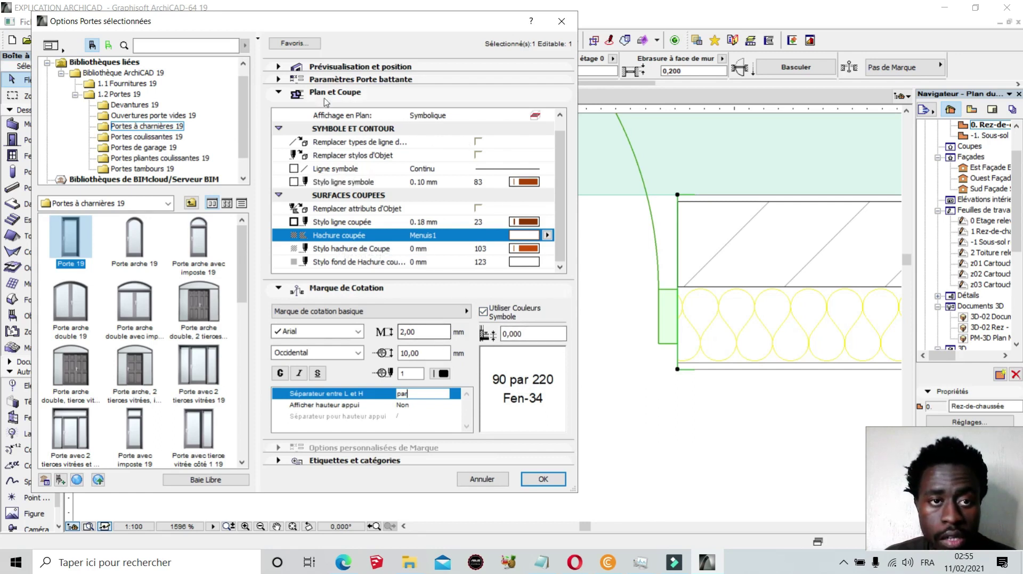
pyautogui.click(384, 28)
pyautogui.moveTo(386, 31)
pyautogui.mouseDown()
pyautogui.moveTo(389, 10)
pyautogui.moveTo(390, 20)
pyautogui.mouseUp()
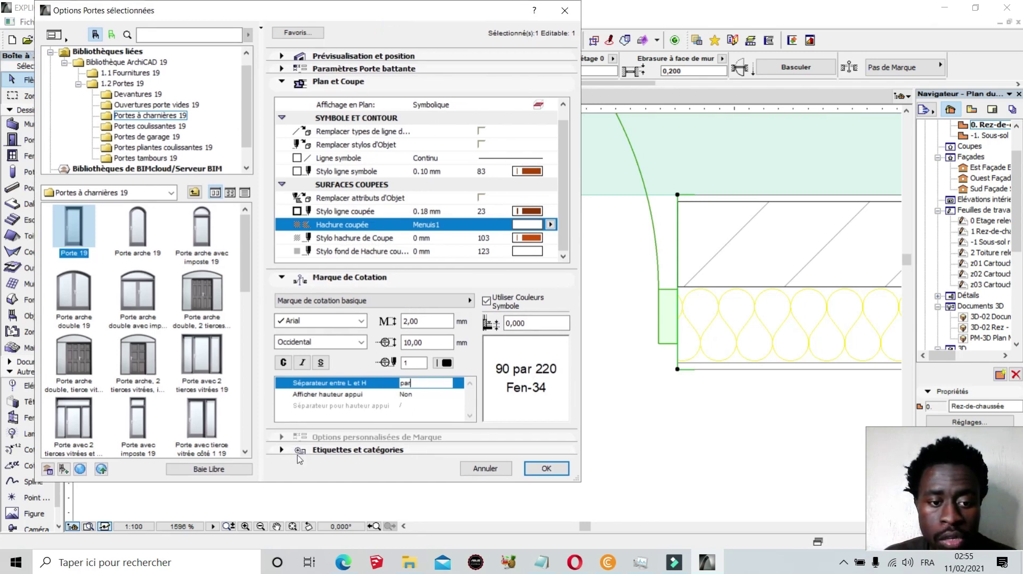
# Examine the structural function and position choices in the door's Etiquettes et catégories settings, keeping both at Non défini.
pyautogui.click(282, 451)
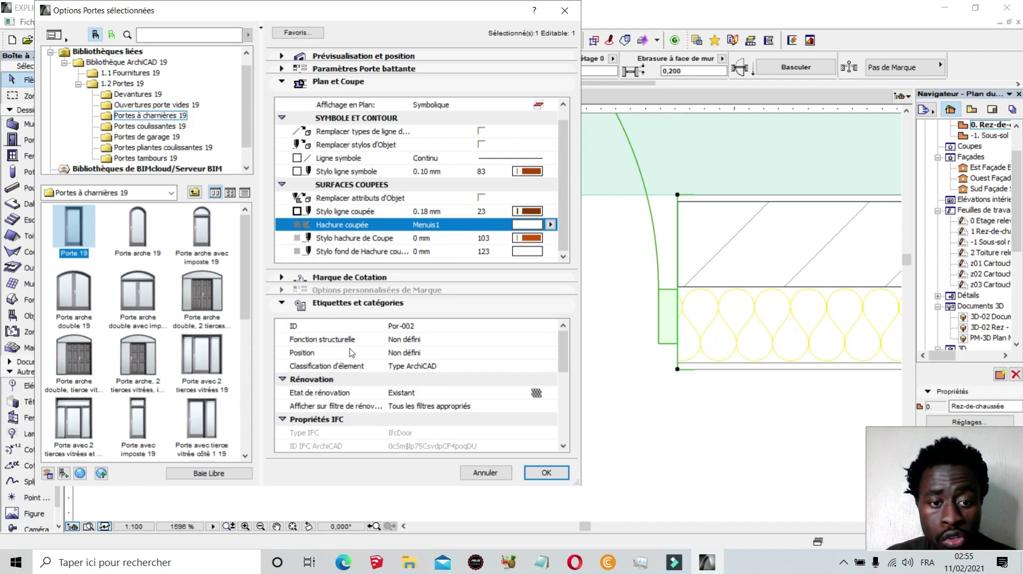
pyautogui.click(420, 343)
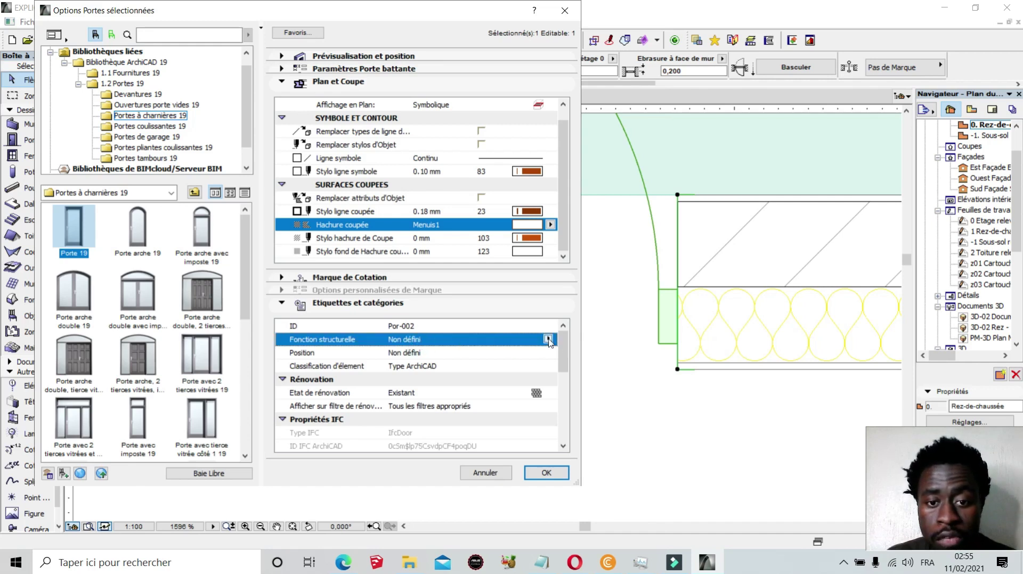
pyautogui.click(549, 339)
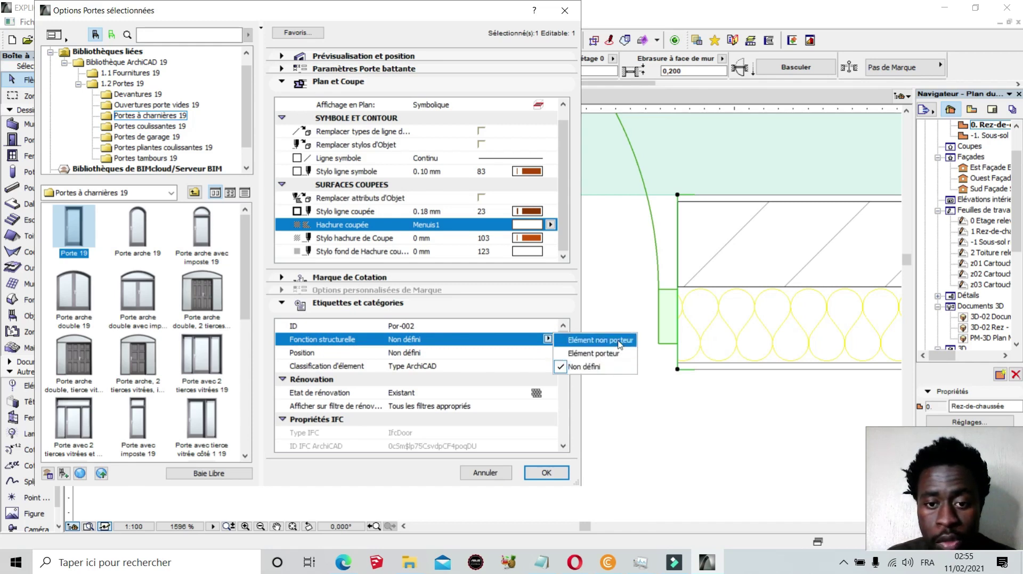
pyautogui.click(531, 340)
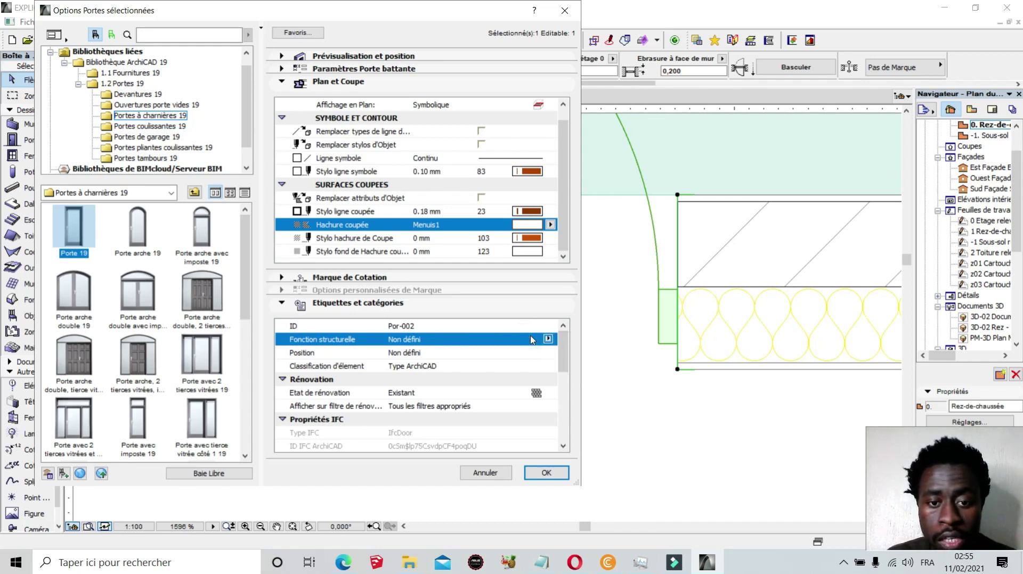
pyautogui.click(424, 356)
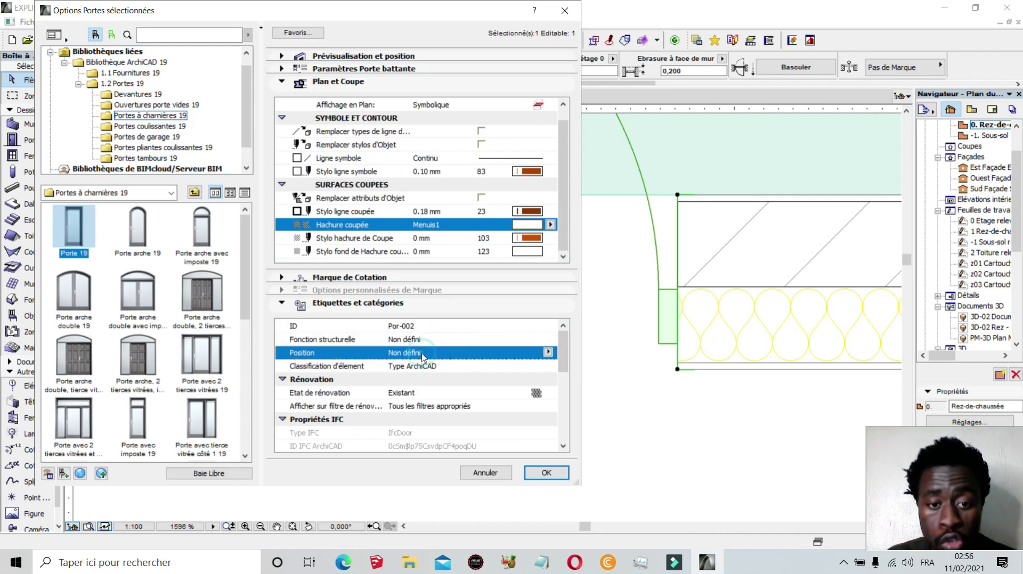
pyautogui.click(548, 353)
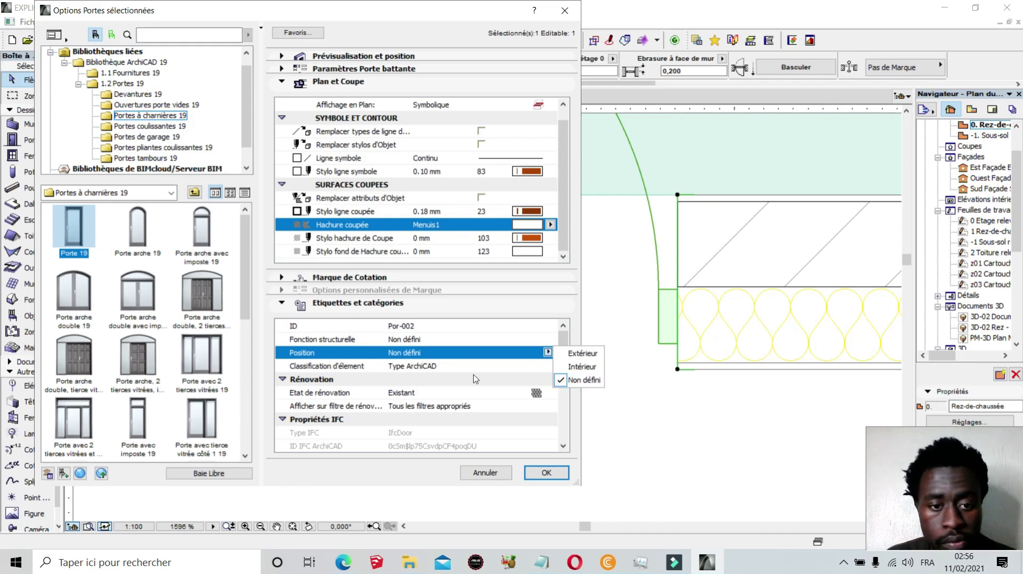
pyautogui.click(450, 366)
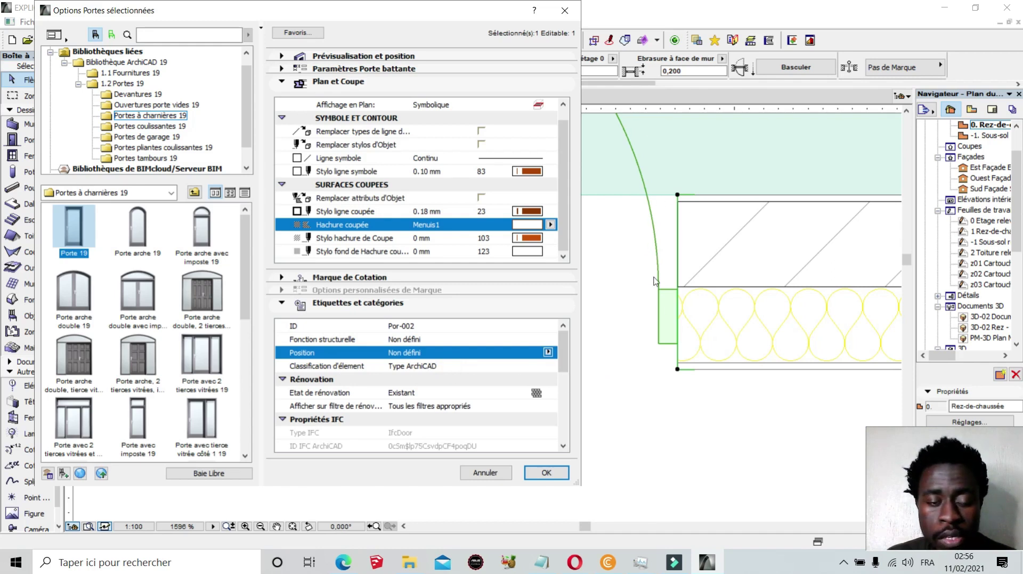
# Set the door's element classification to Porte.
pyautogui.click(411, 367)
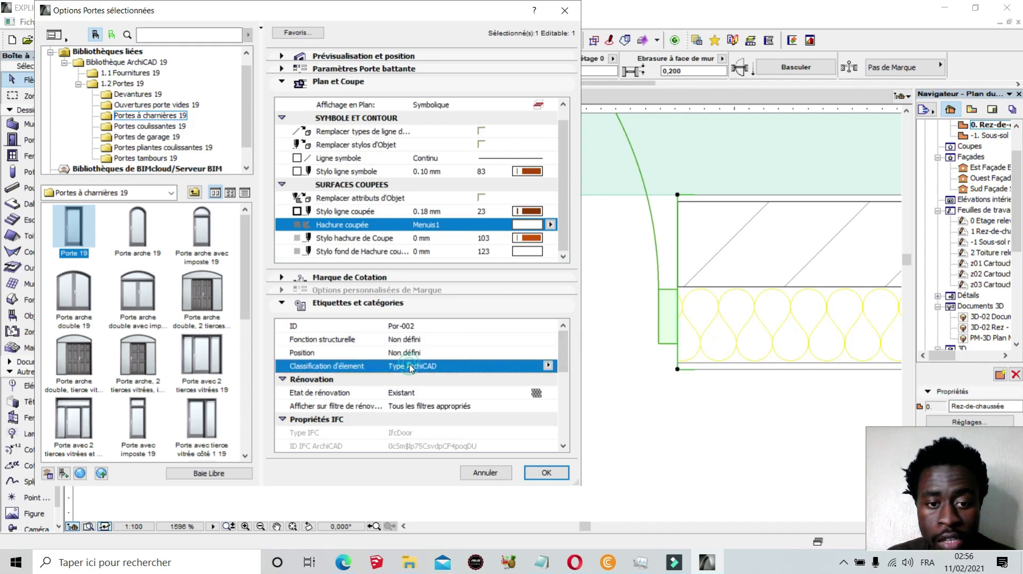
pyautogui.click(549, 366)
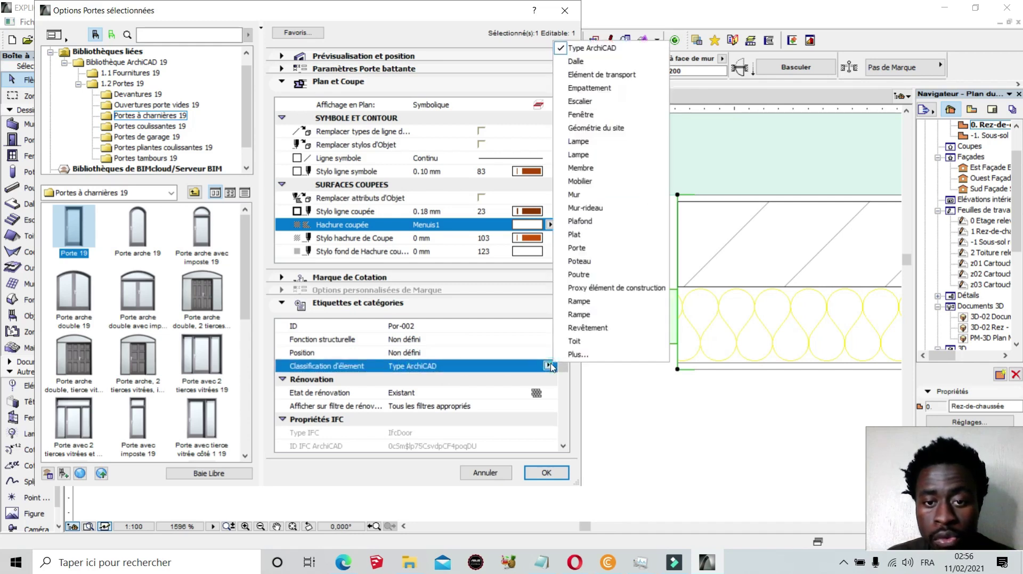
pyautogui.click(596, 248)
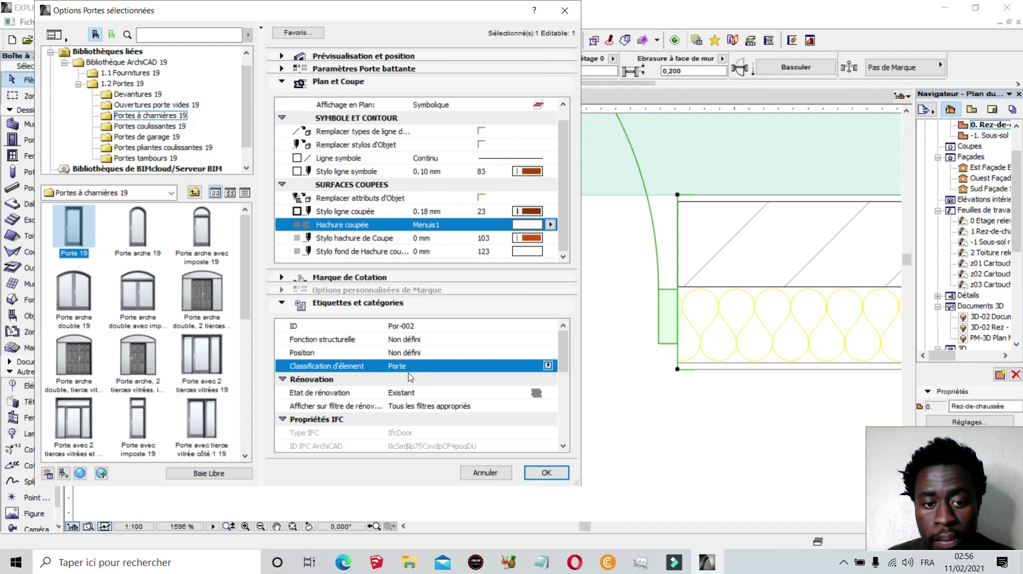
# Review the door's renovation and IFC properties in the Etiquettes et catégories settings.
pyautogui.moveTo(571, 371); pyautogui.dragTo(573, 401)
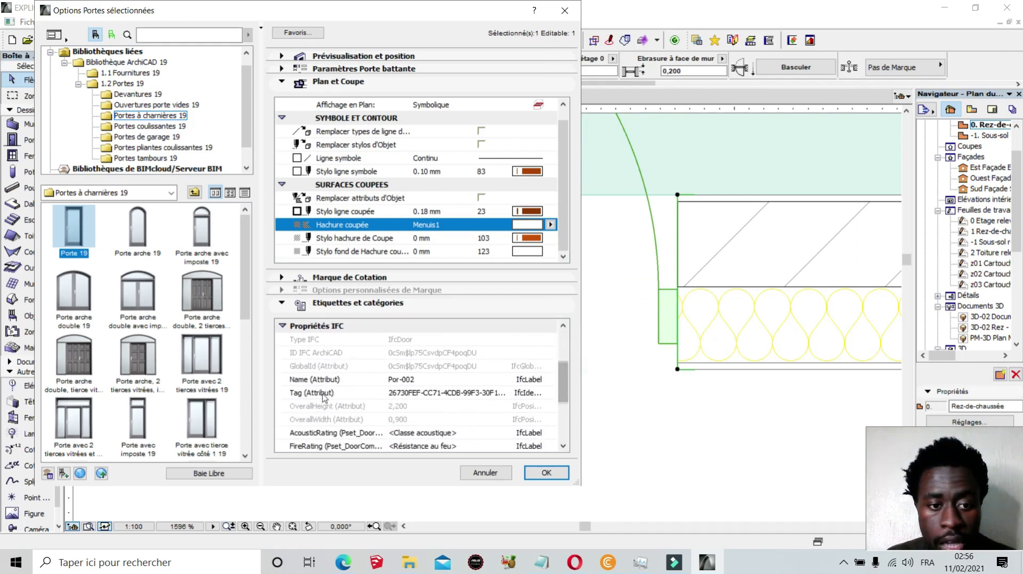
pyautogui.scroll(3, 389, 378)
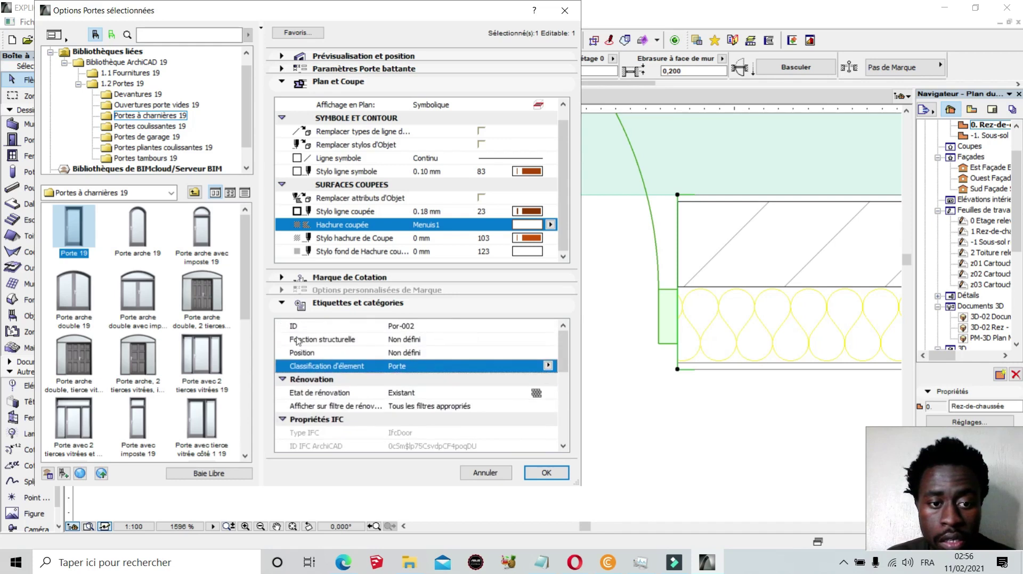
pyautogui.scroll(-3, 378, 383)
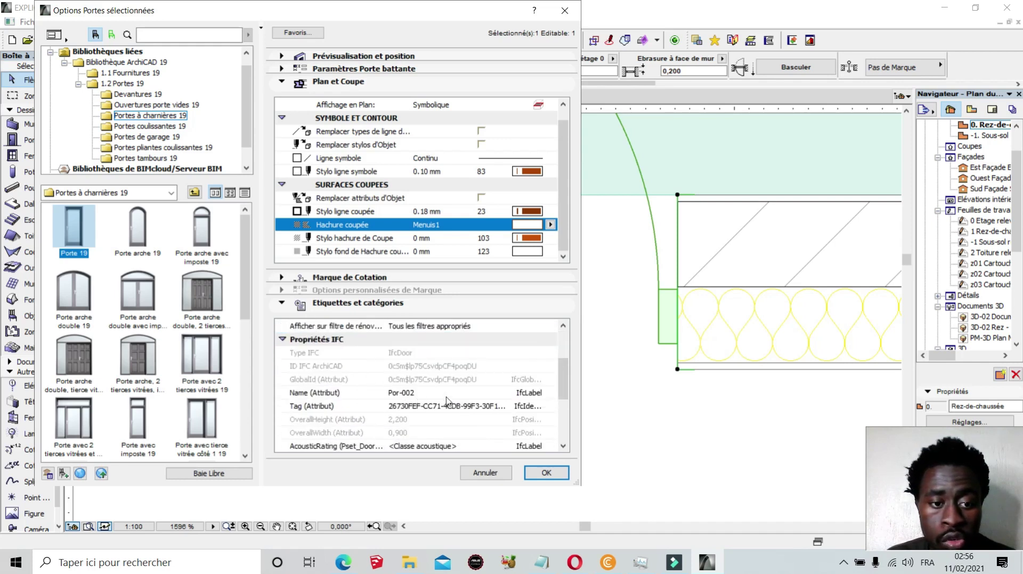
pyautogui.scroll(-3, 442, 394)
pyautogui.scroll(2, 433, 328)
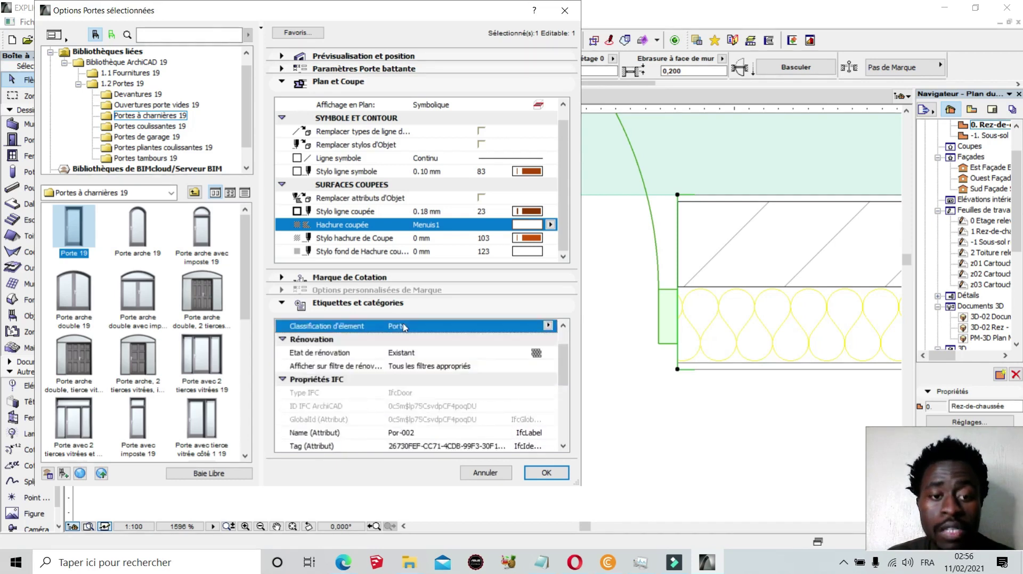